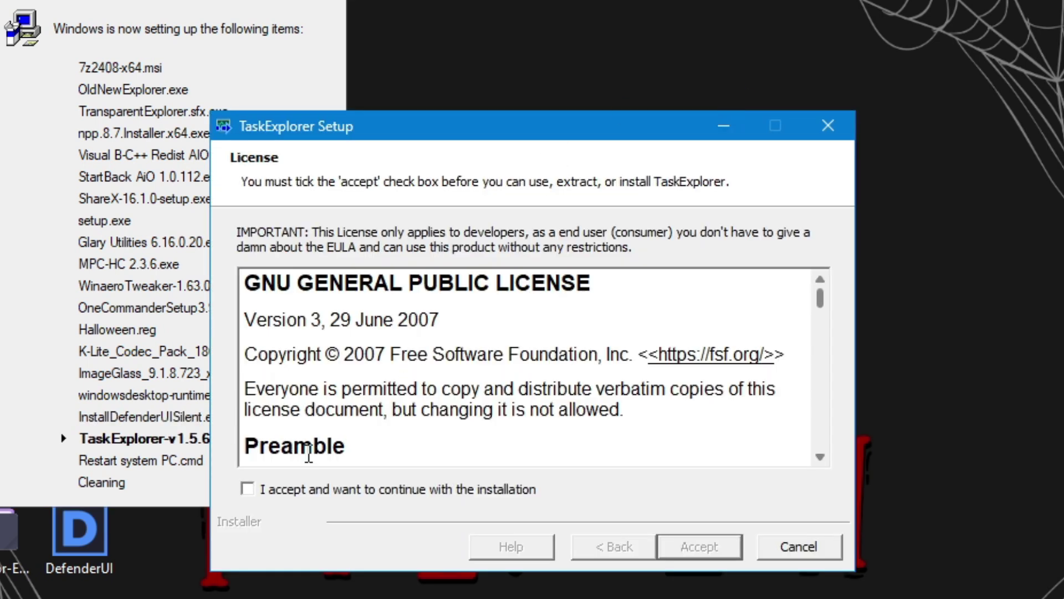
Install TaskExplorer on the system with the default settings, accepting the licence terms and finishing the setup.
left_click(292, 493)
left_click(690, 545)
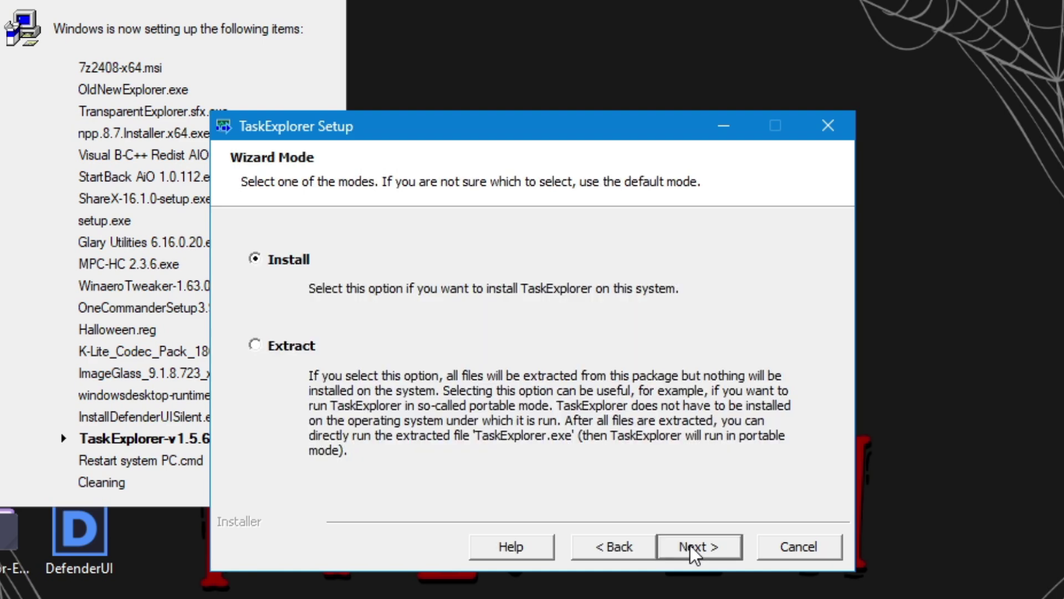
left_click(690, 545)
left_click(690, 545)
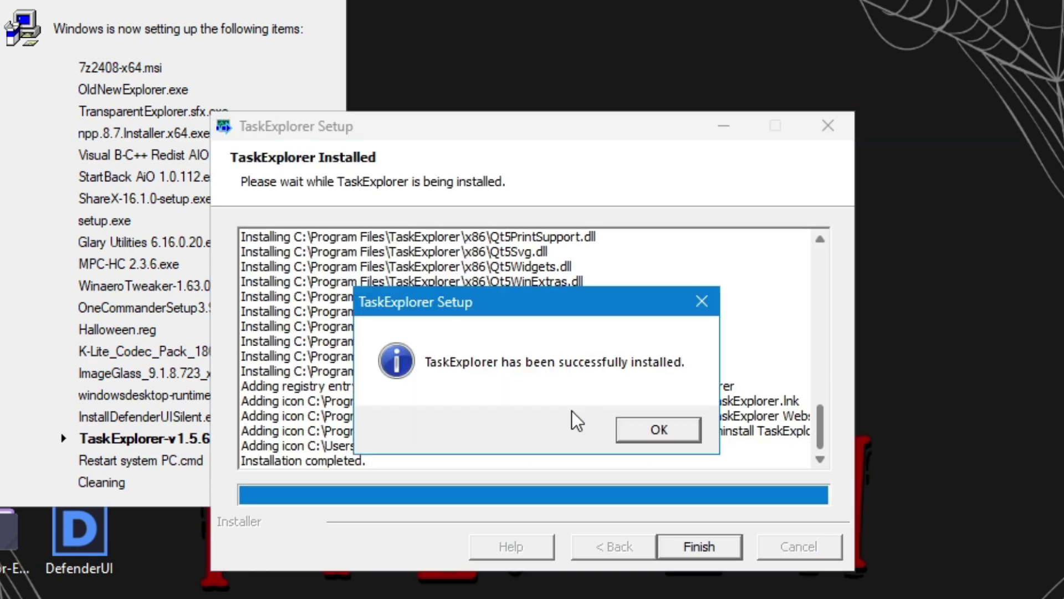
left_click(676, 437)
left_click(697, 548)
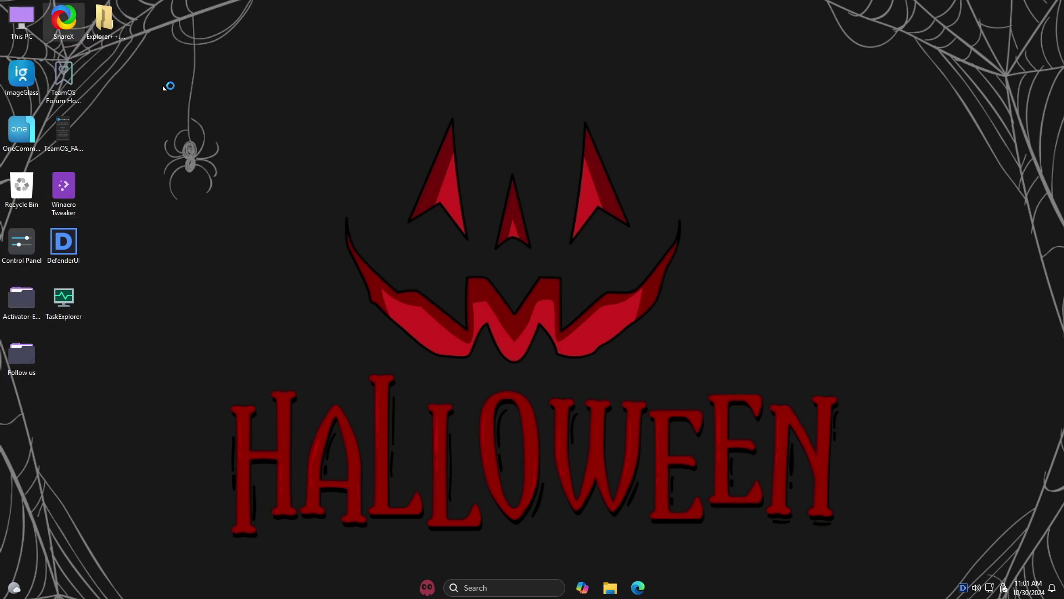
Look up the Windows version and build in the About Windows dialog, and dismiss it.
left_click(421, 591)
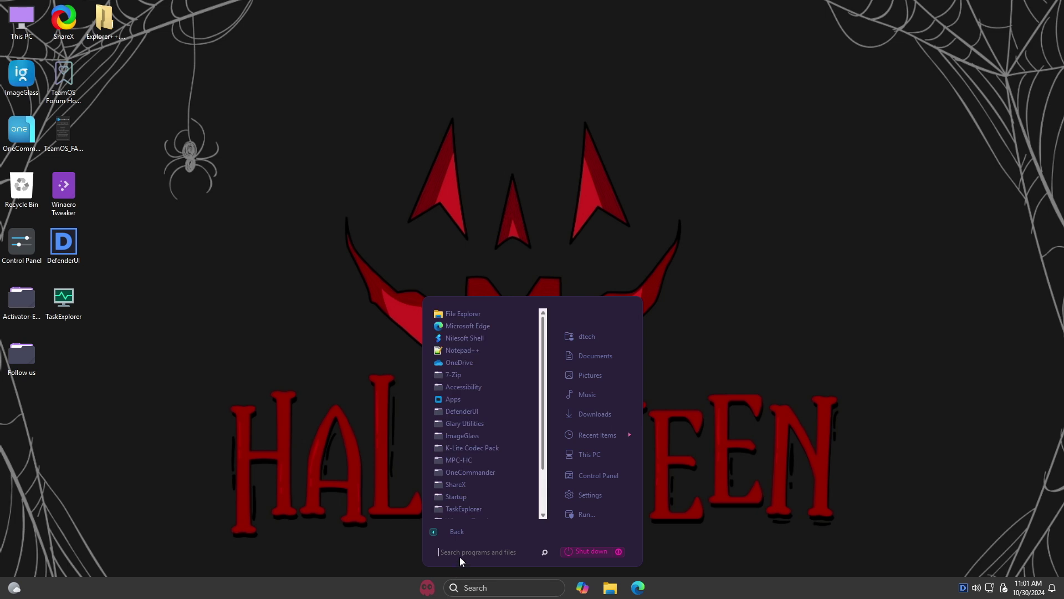
type("wu")
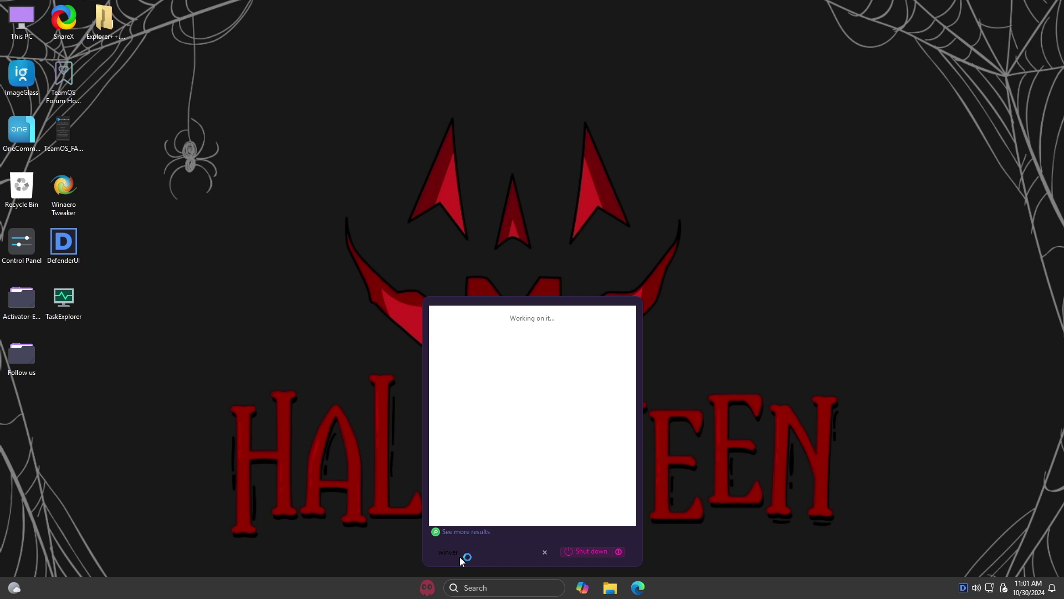
key("Return")
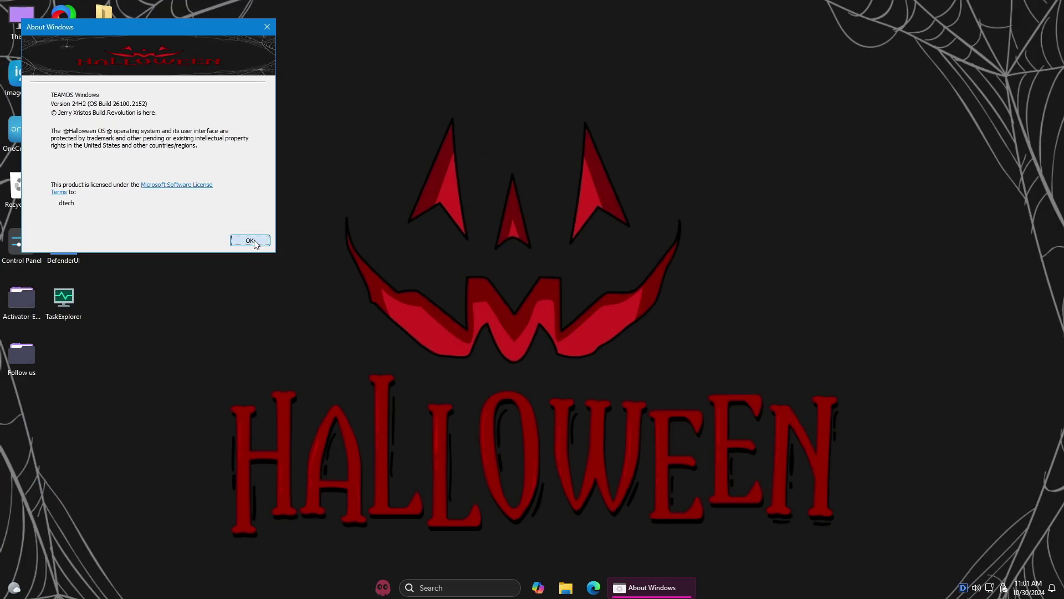
left_click(250, 241)
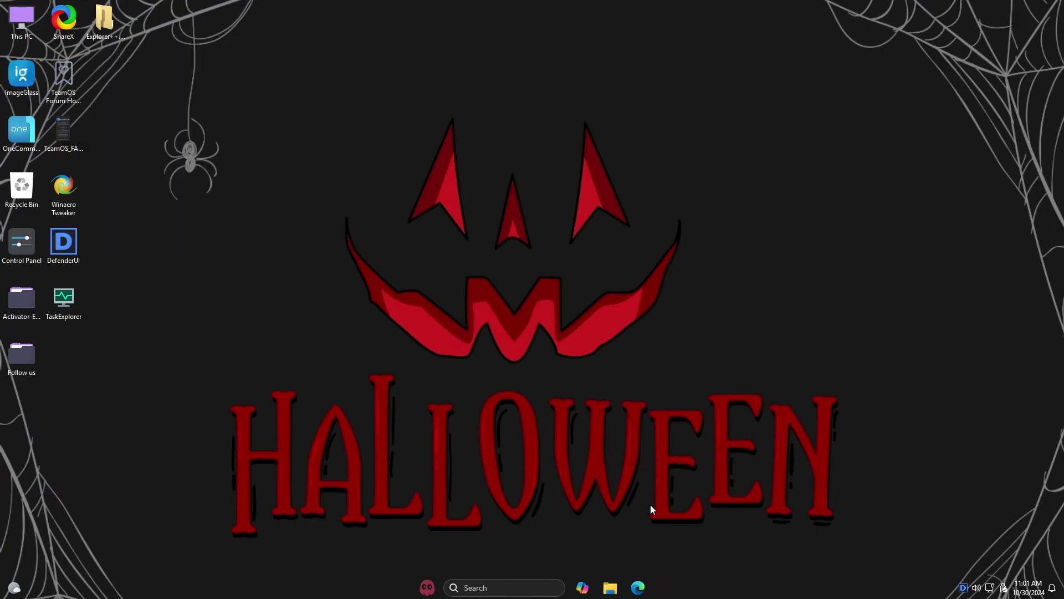
Check the CPU and memory performance graphs in Task Manager, and close it.
right_click(677, 587)
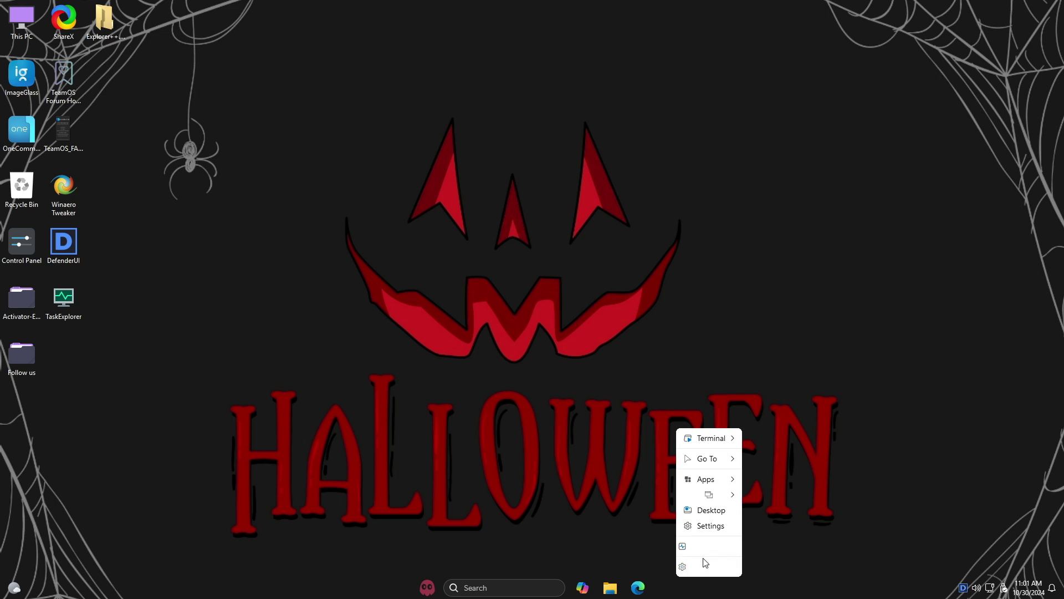
left_click(705, 593)
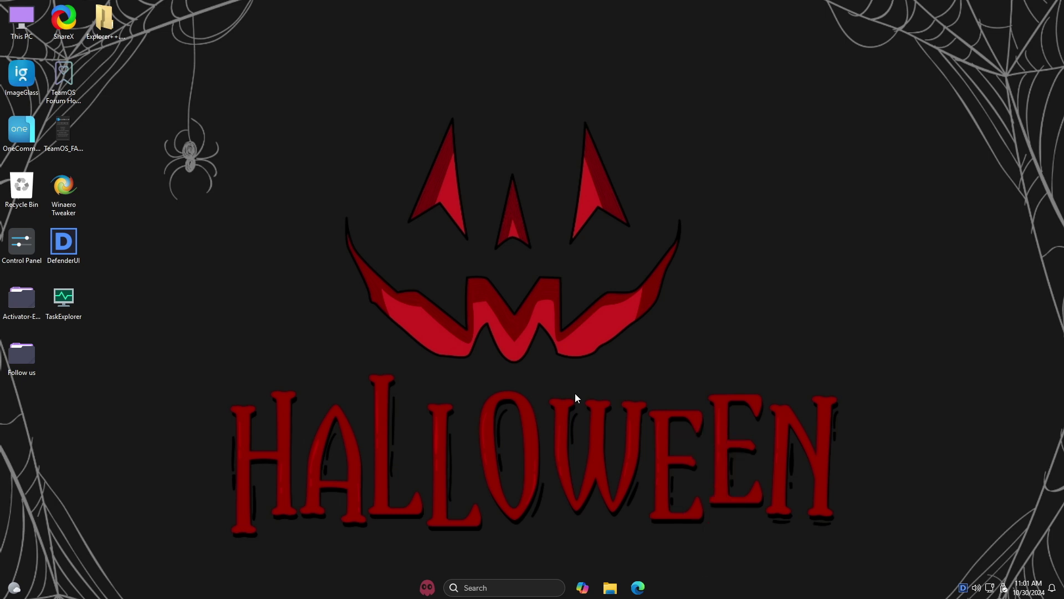
key("ctrl+shift+Escape")
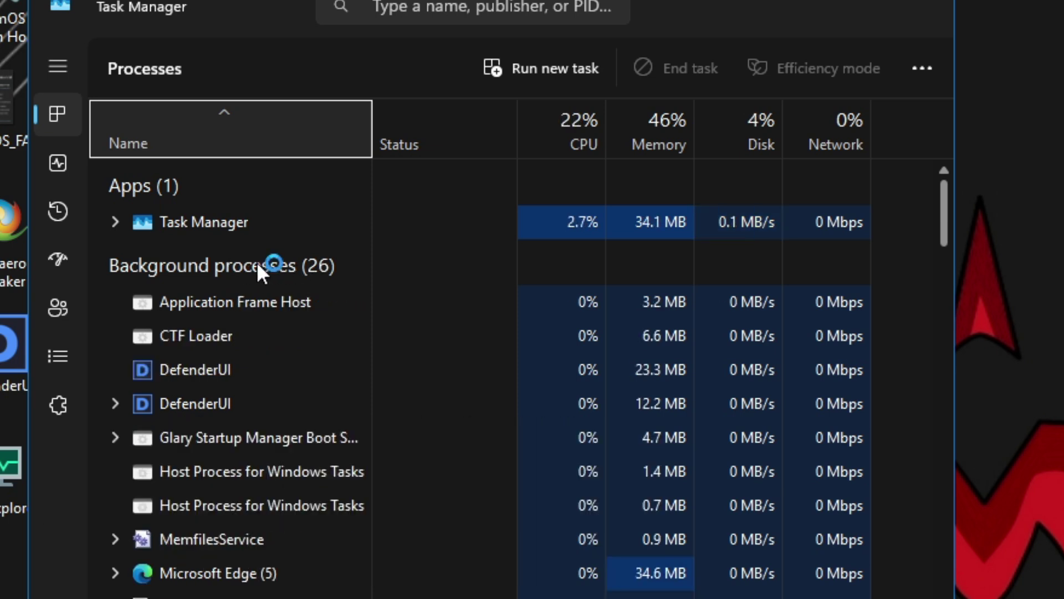
left_click(66, 168)
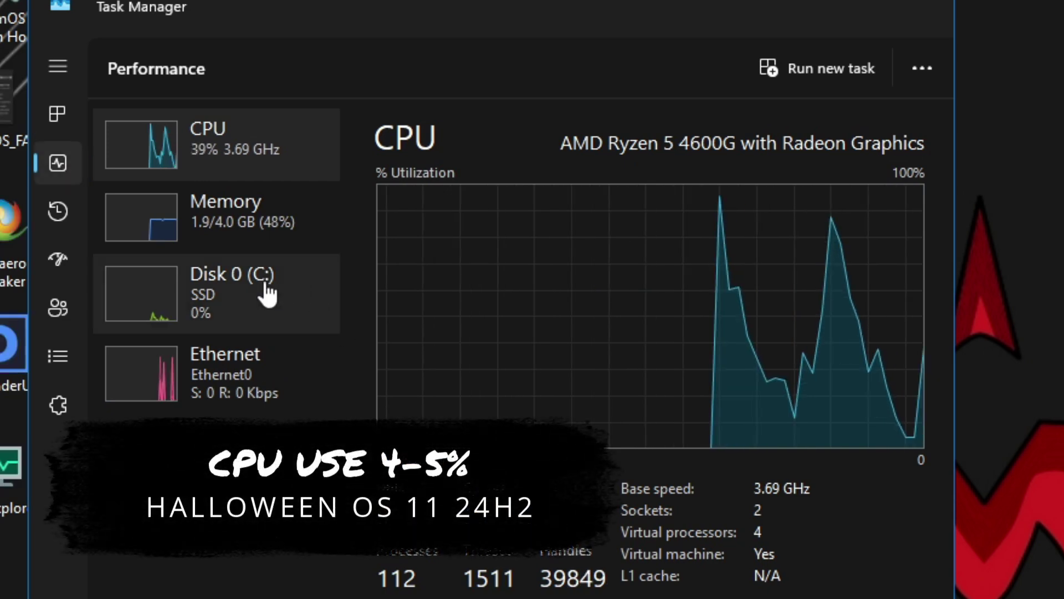
left_click(242, 245)
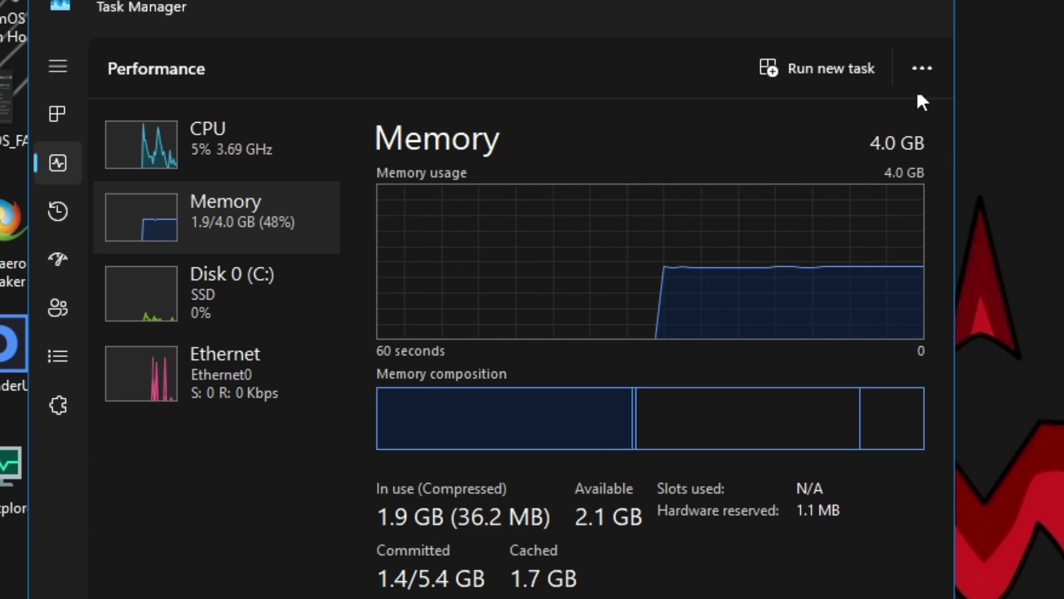
left_click(931, 7)
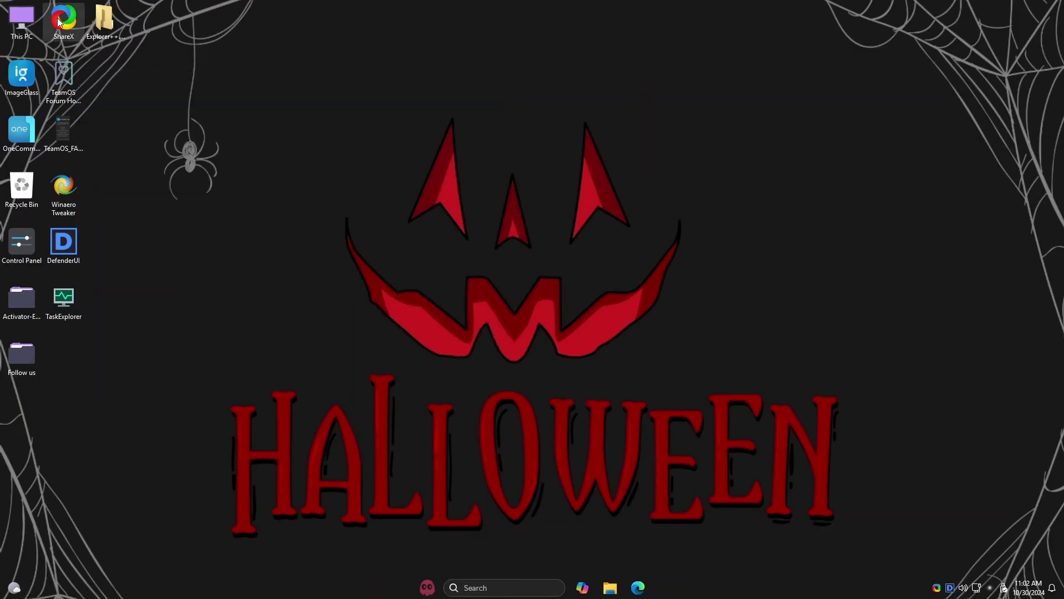
Inspect the used and free space in the properties of Local Disk (C:), and close File Explorer.
double_click(26, 18)
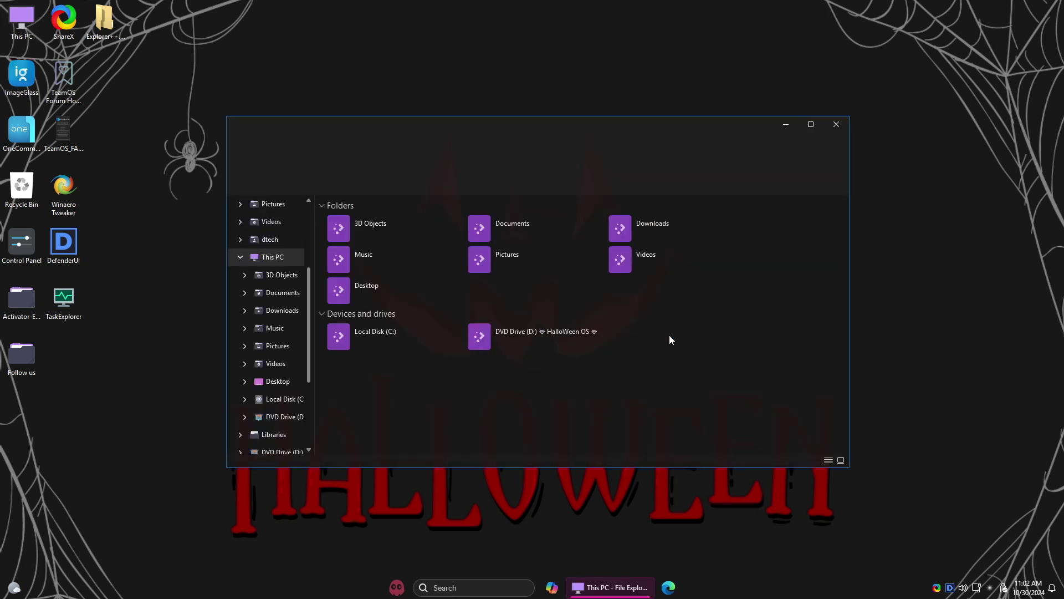
right_click(385, 335)
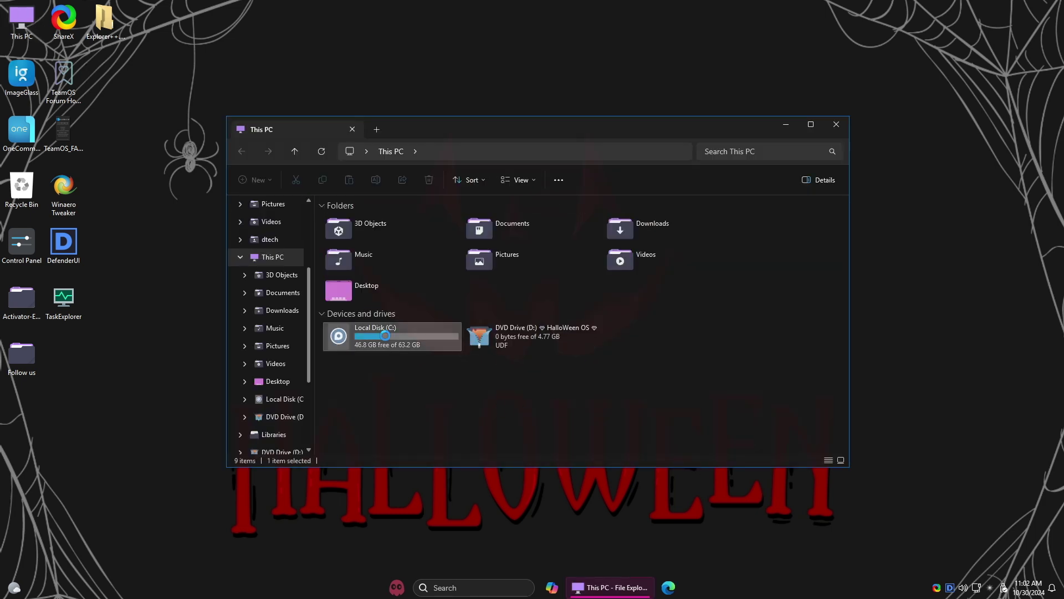
left_click(442, 328)
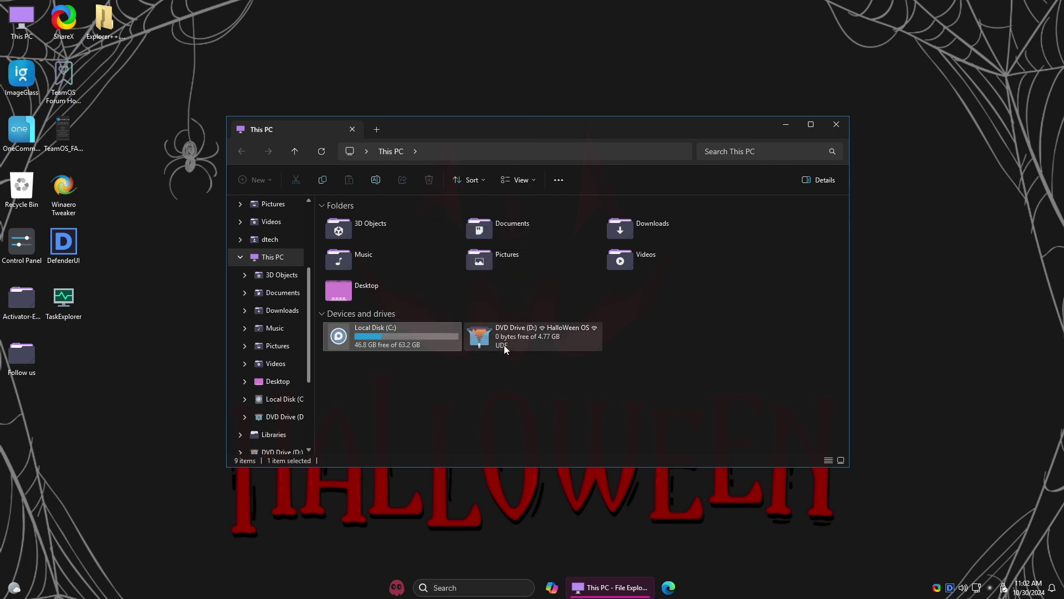
left_click_drag(484, 302, 715, 171)
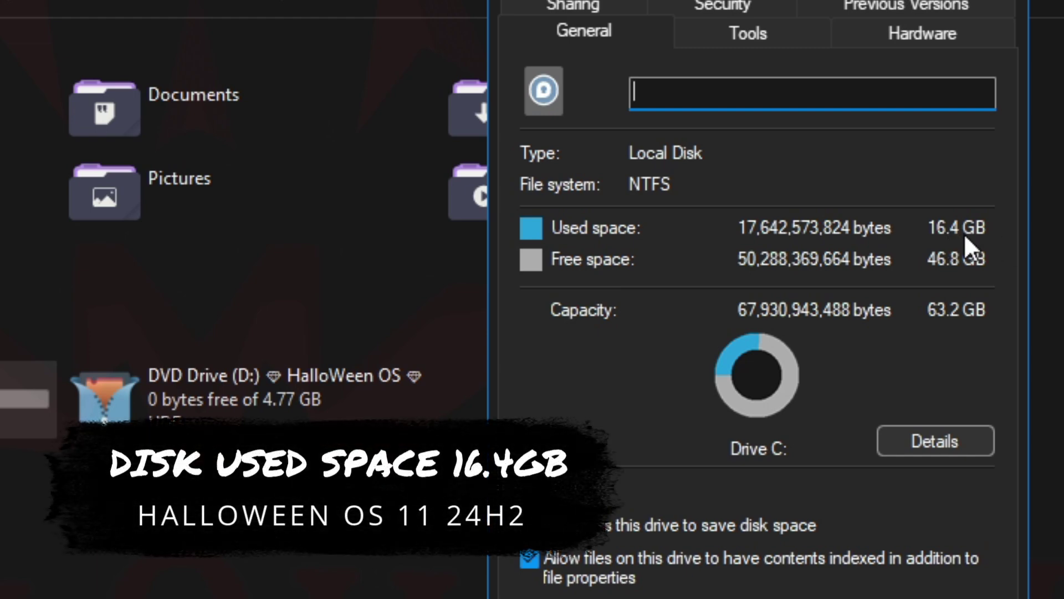
left_click(821, 598)
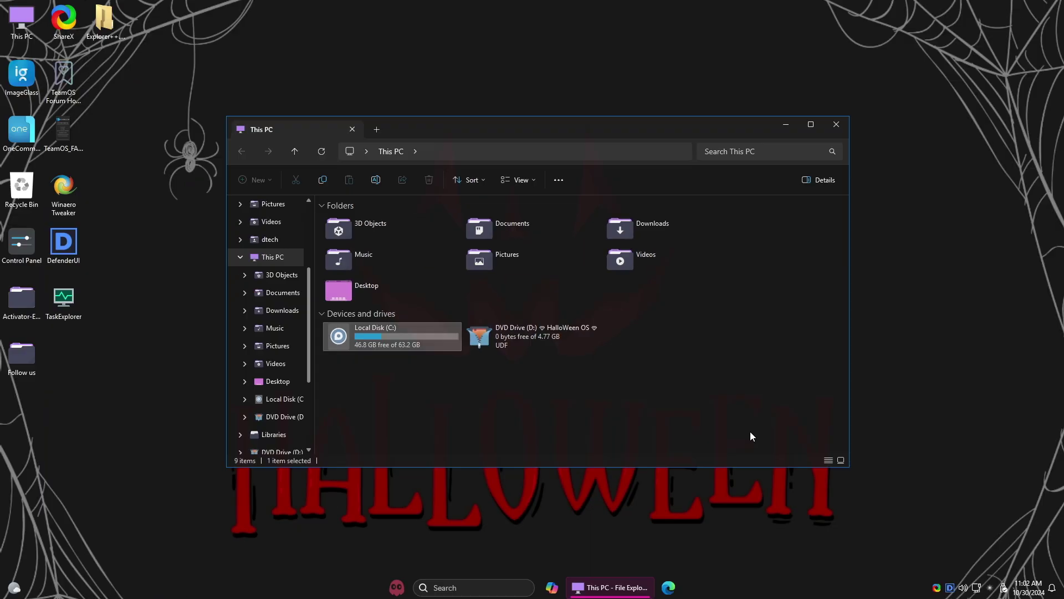
left_click(836, 124)
Open the installed programs list in Control Panel and examine the entries from 7-Zip to Microsoft Visual Basic/C++ Runtime (x86).
double_click(21, 241)
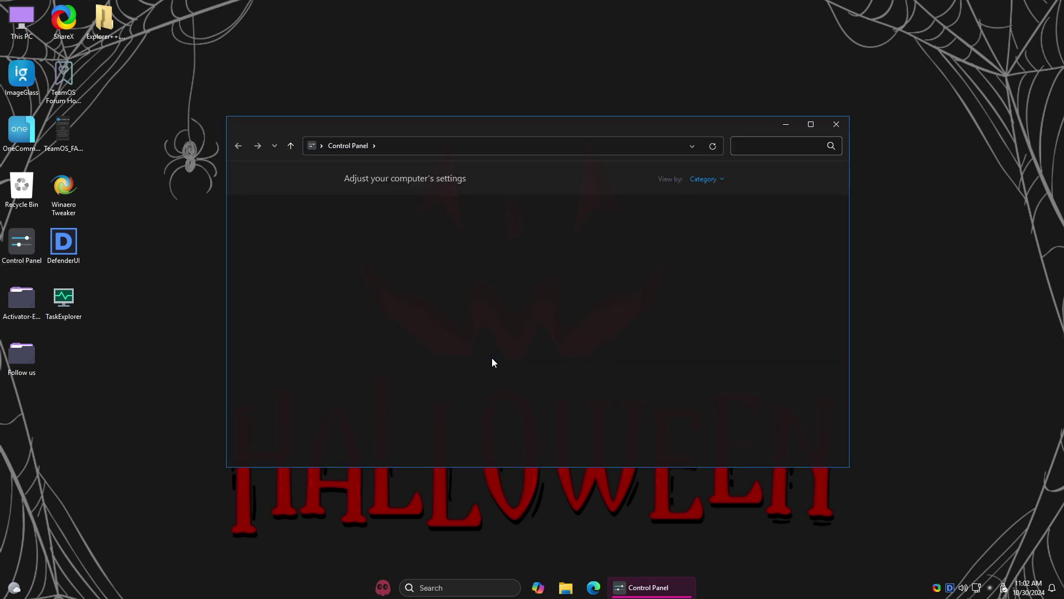
left_click(397, 331)
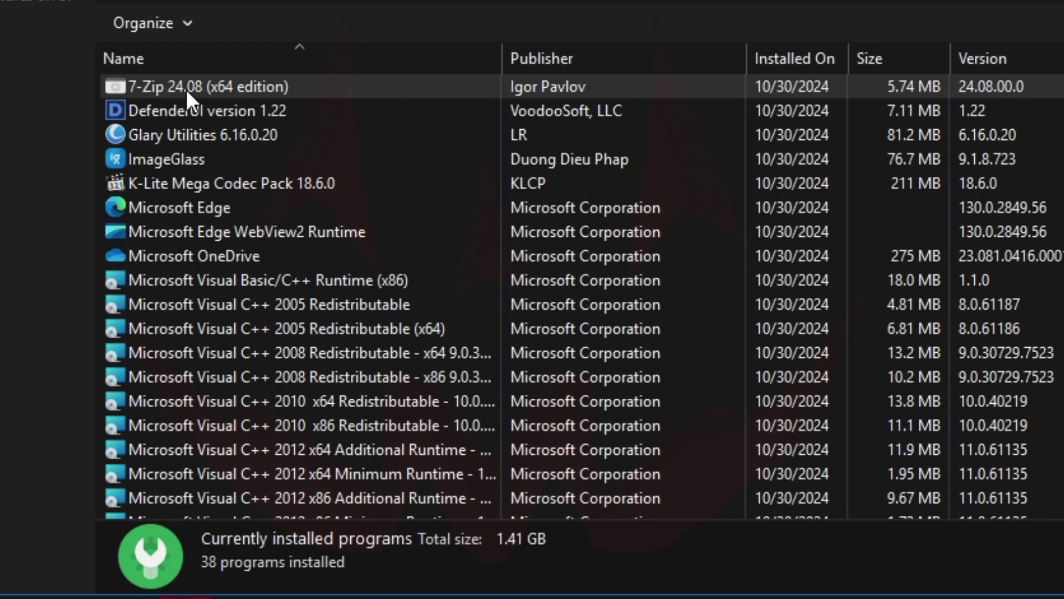
left_click(377, 246)
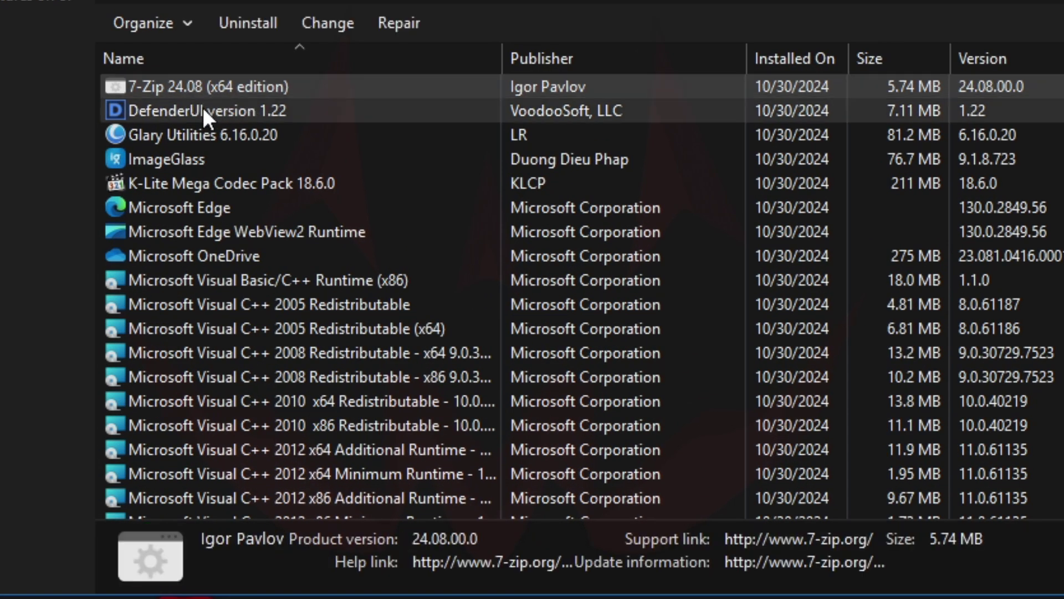
left_click(202, 110)
left_click(237, 138)
left_click(170, 155)
left_click(178, 182)
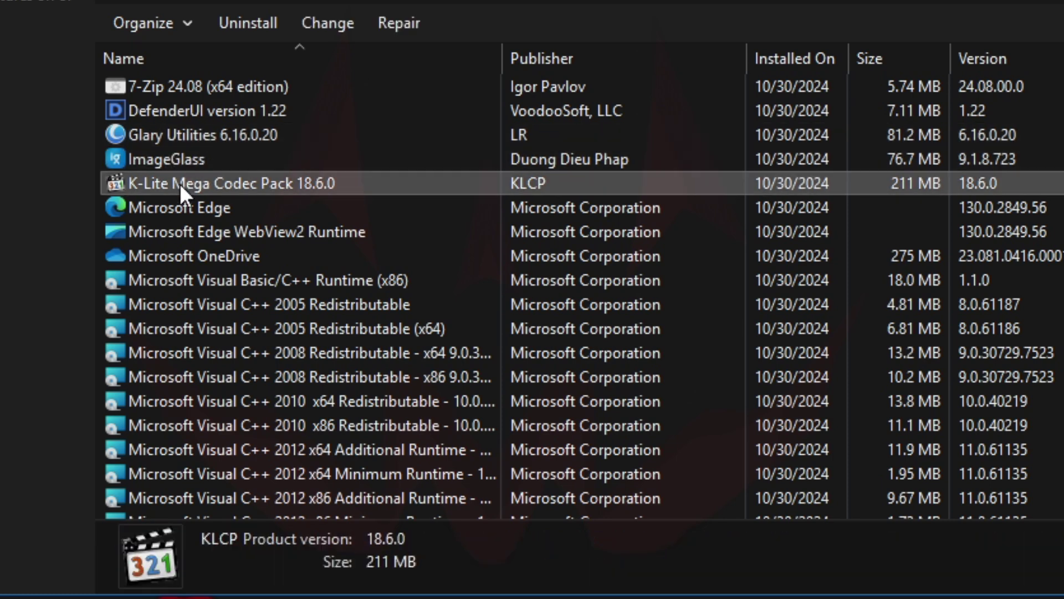
left_click(190, 208)
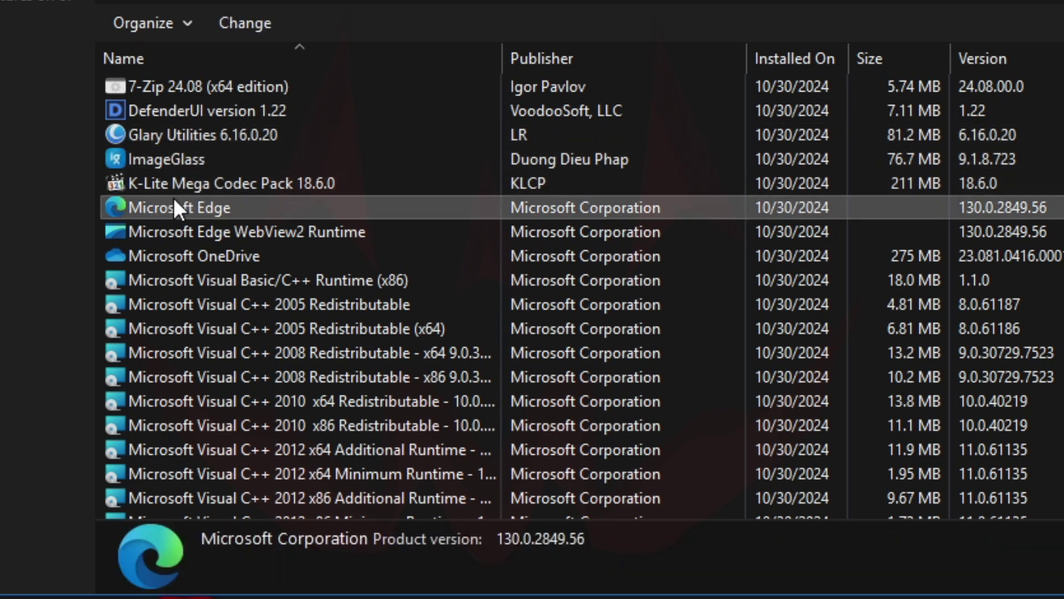
left_click(188, 226)
left_click(185, 254)
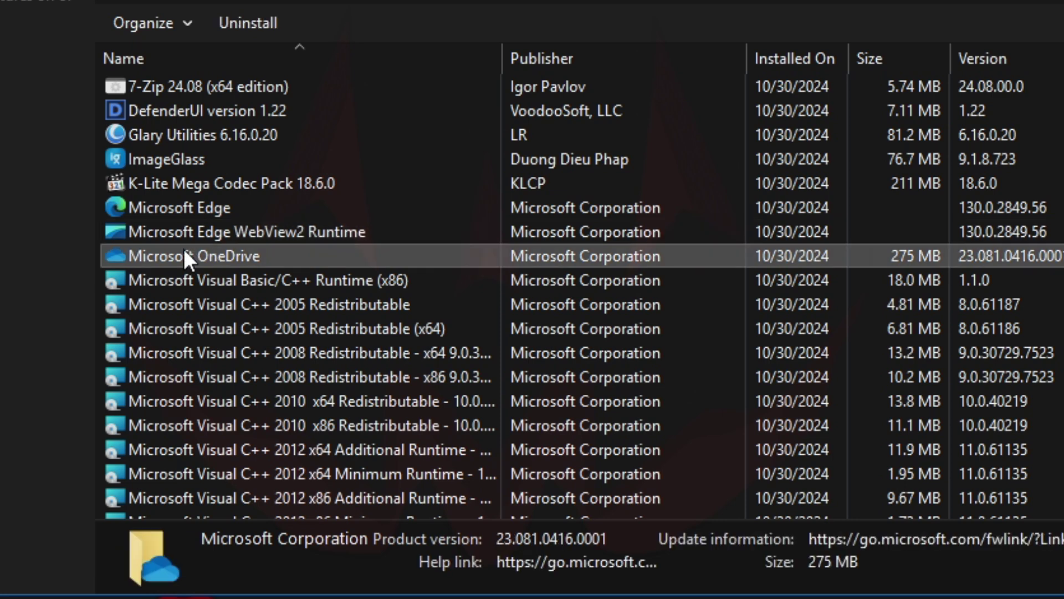
left_click(201, 279)
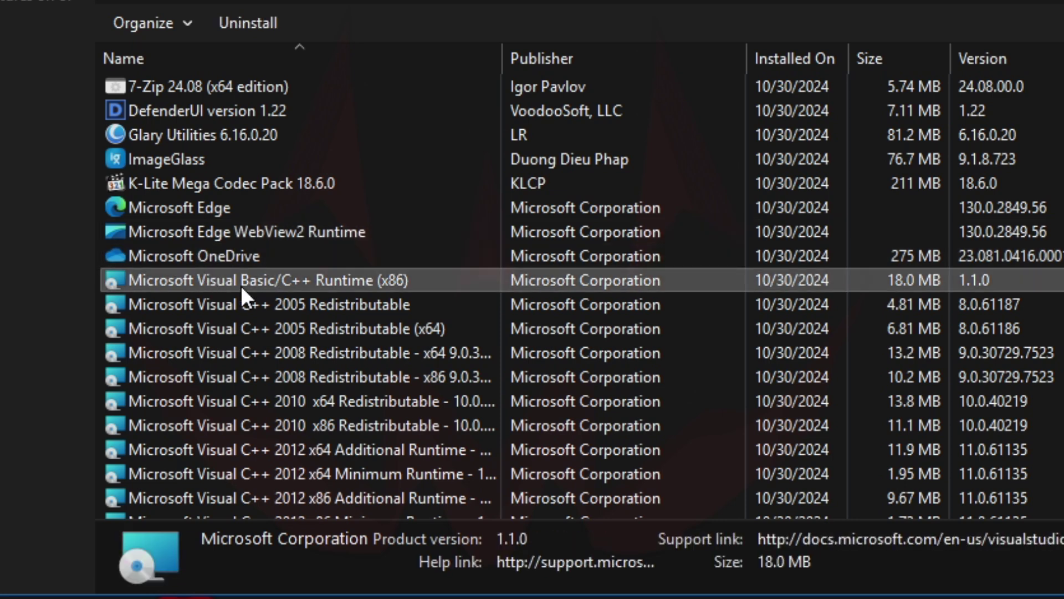
Examine the Visual C++ redistributables, Visual Studio 2010 Tools for Office Runtime and Windows Desktop Runtime entries.
scroll(241, 285, "down", 4)
scroll(240, 284, "up", 2)
left_click(289, 161)
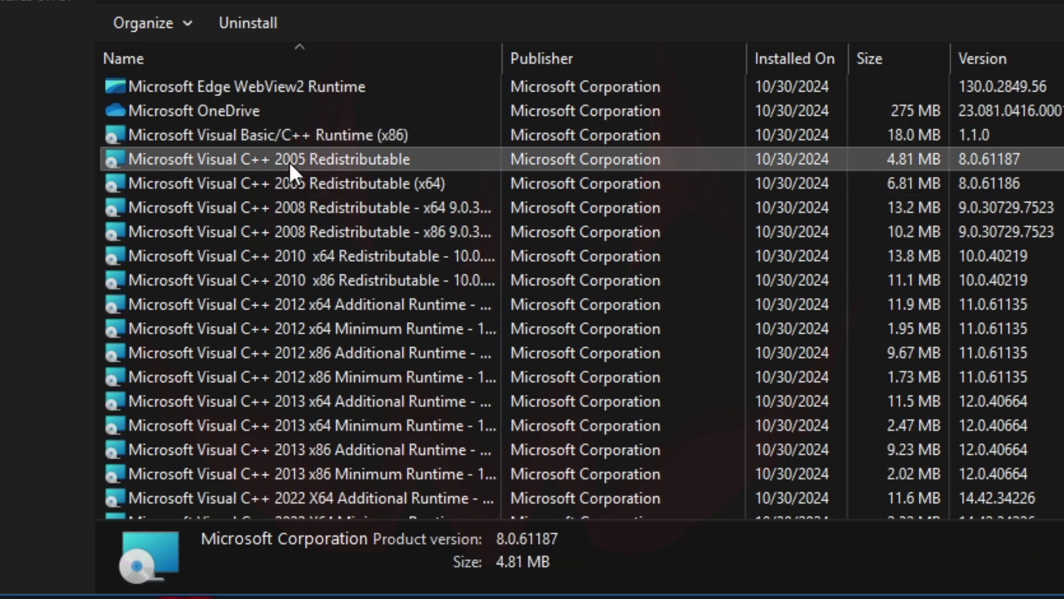
scroll(362, 255, "down", 1)
scroll(308, 354, "down", 2)
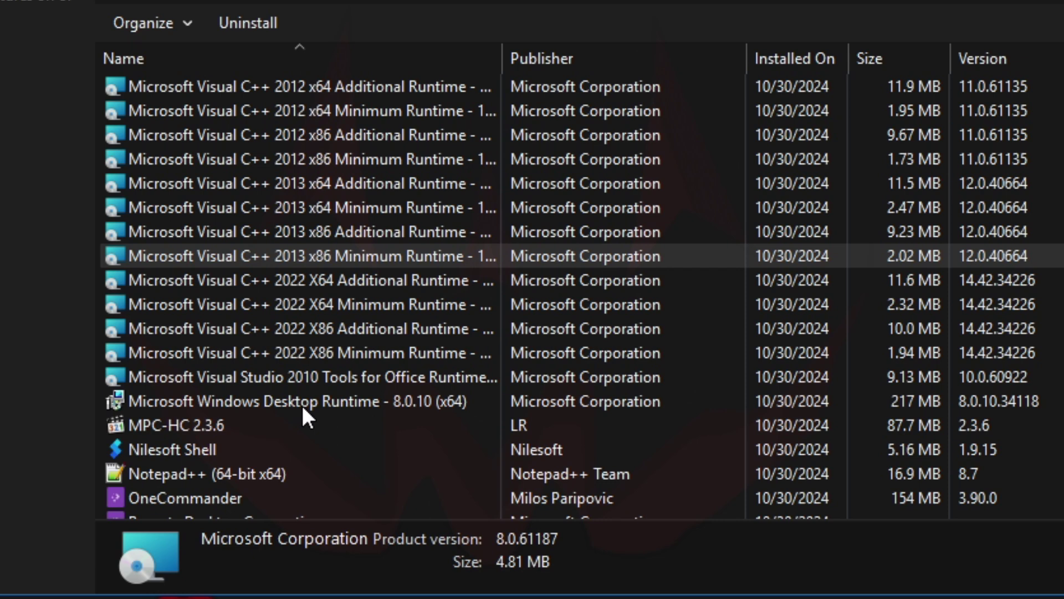
left_click(304, 346)
left_click(308, 375)
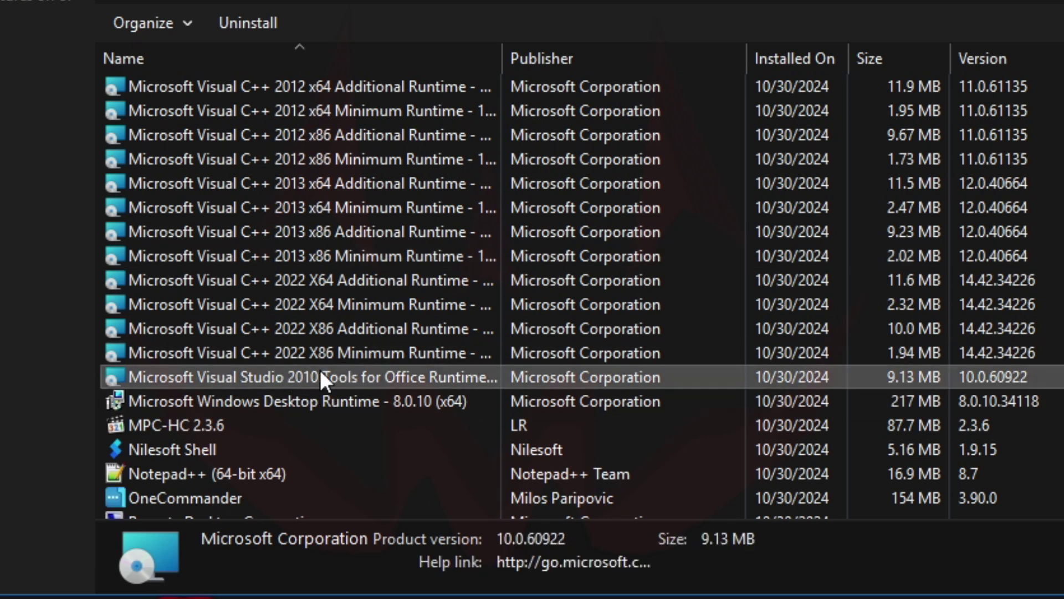
left_click(283, 401)
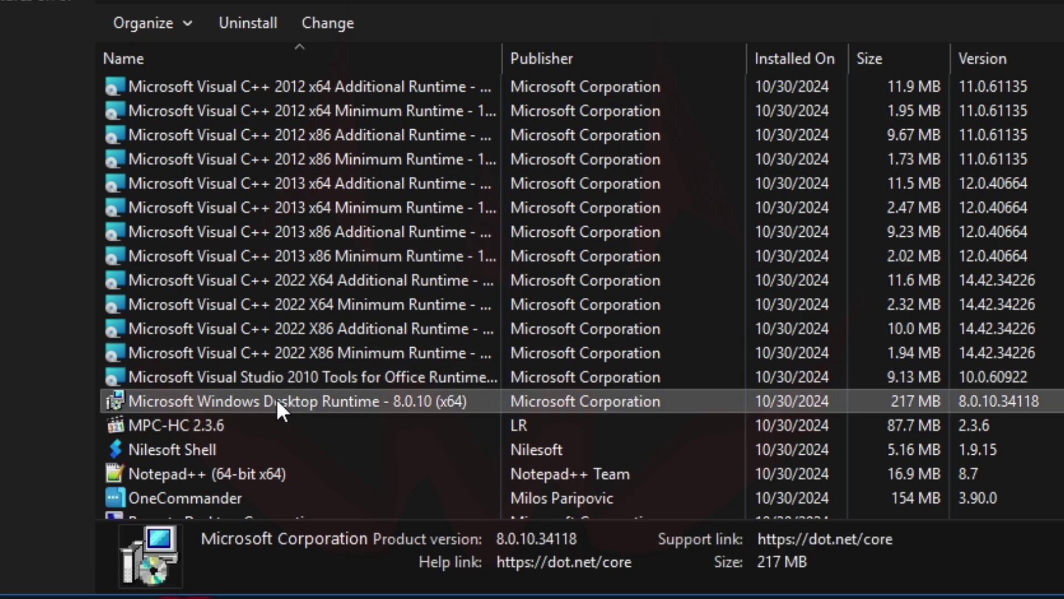
Examine the details of the remaining installed programs from MPC-HC through TaskExplorer.
scroll(282, 405, "down", 2)
left_click(199, 303)
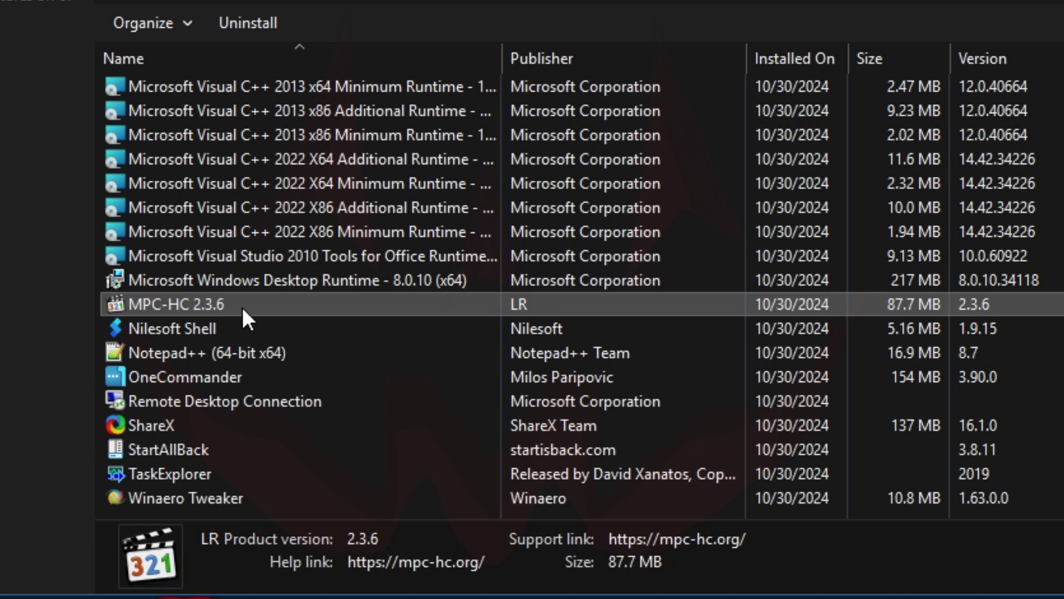
left_click(239, 327)
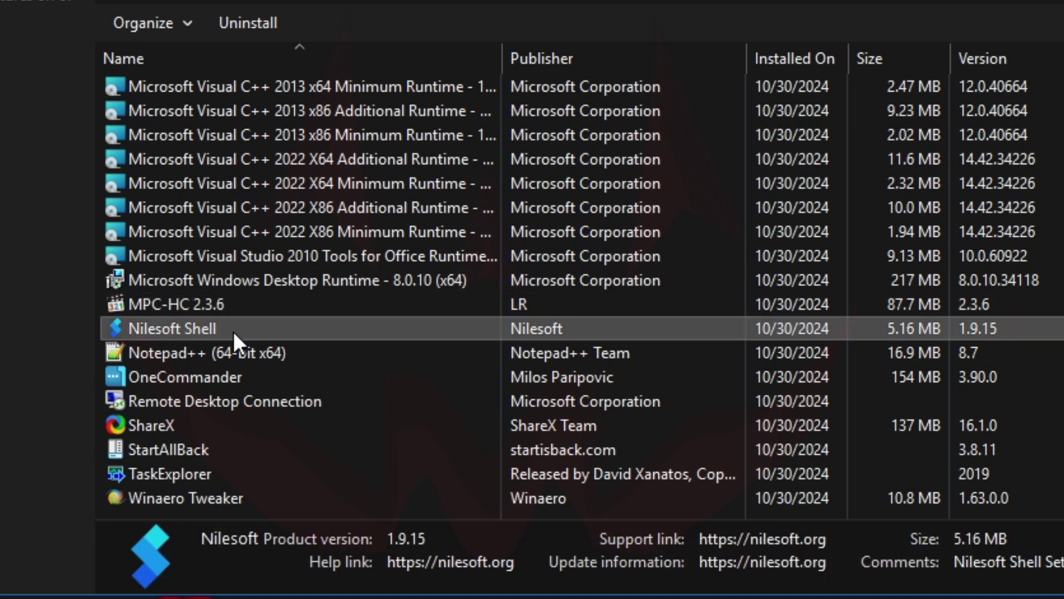
left_click(215, 351)
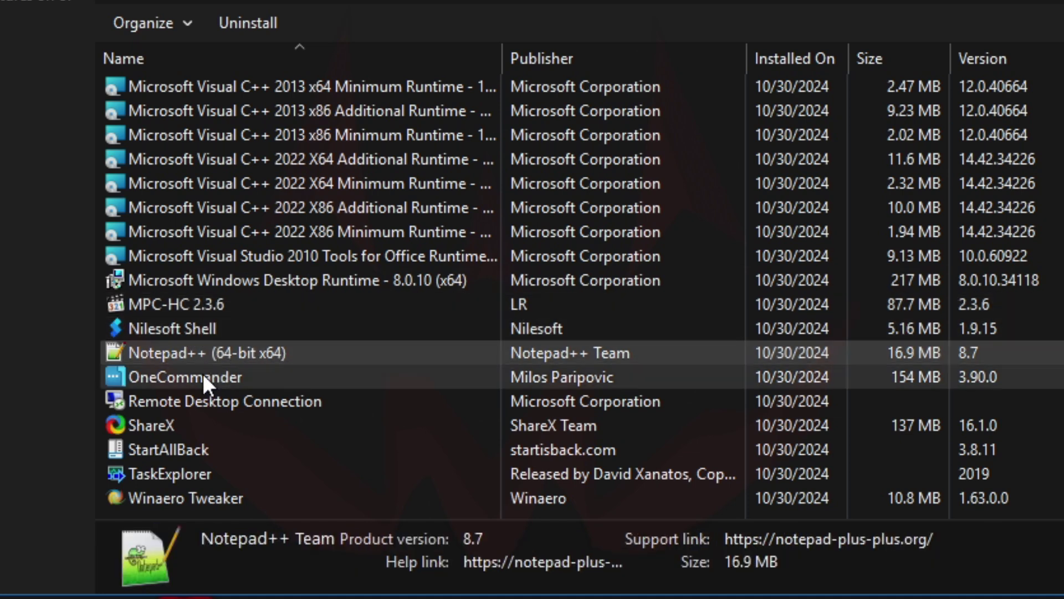
left_click(236, 376)
left_click(224, 395)
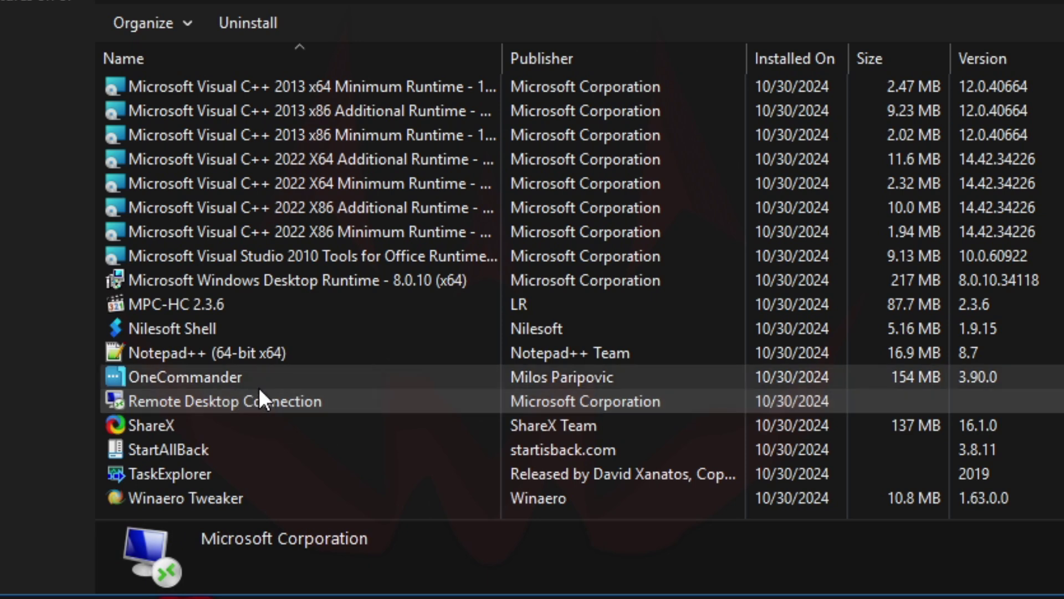
left_click(210, 424)
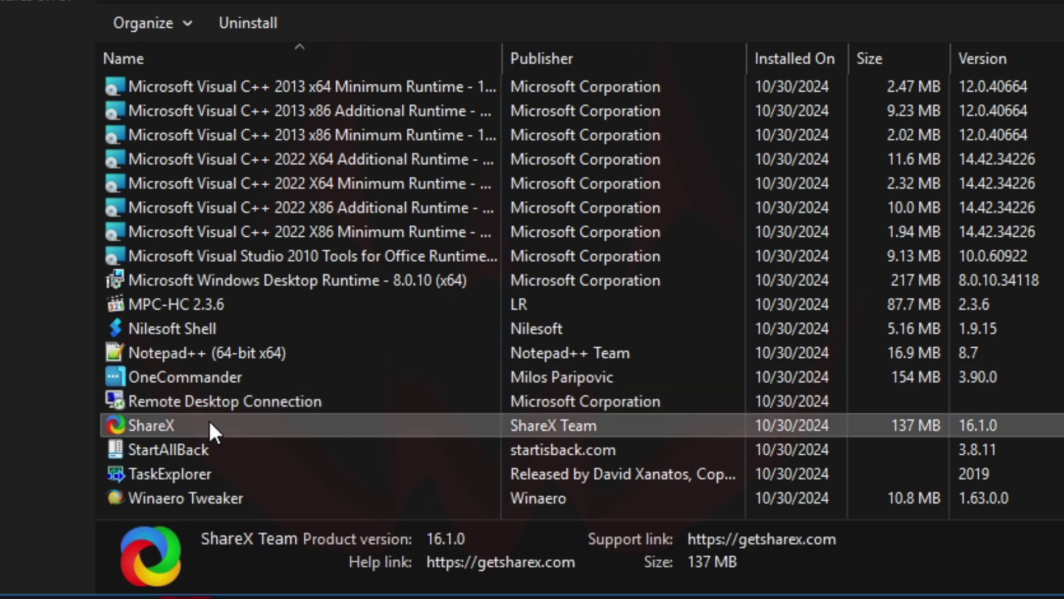
left_click(171, 446)
left_click(177, 474)
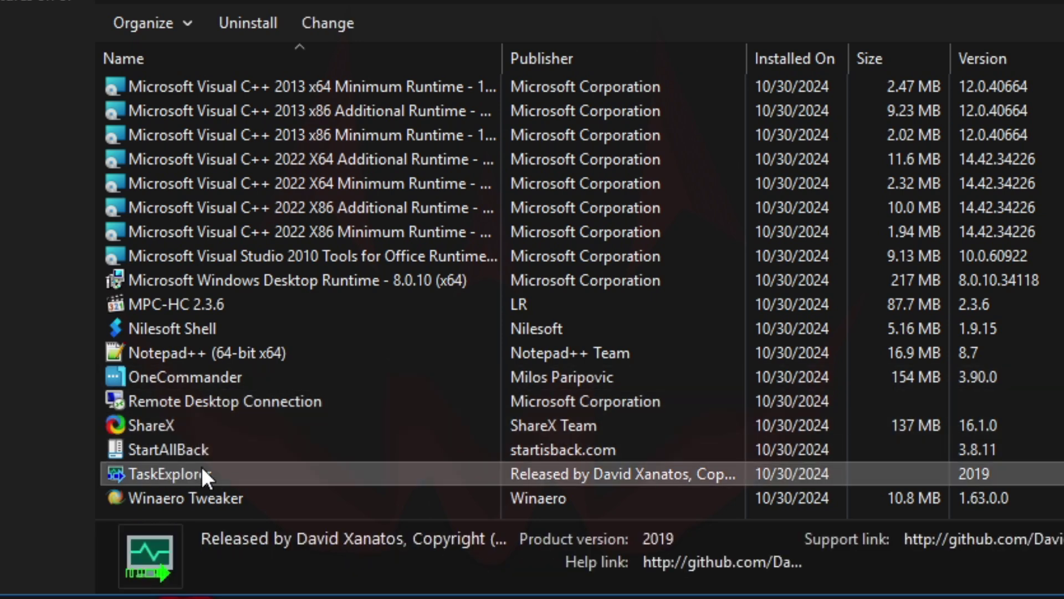
Examine the Winaero Tweaker entry and the Windows Features list including .NET Framework 3.5 and 4.8, and close the Control Panel windows.
left_click(178, 499)
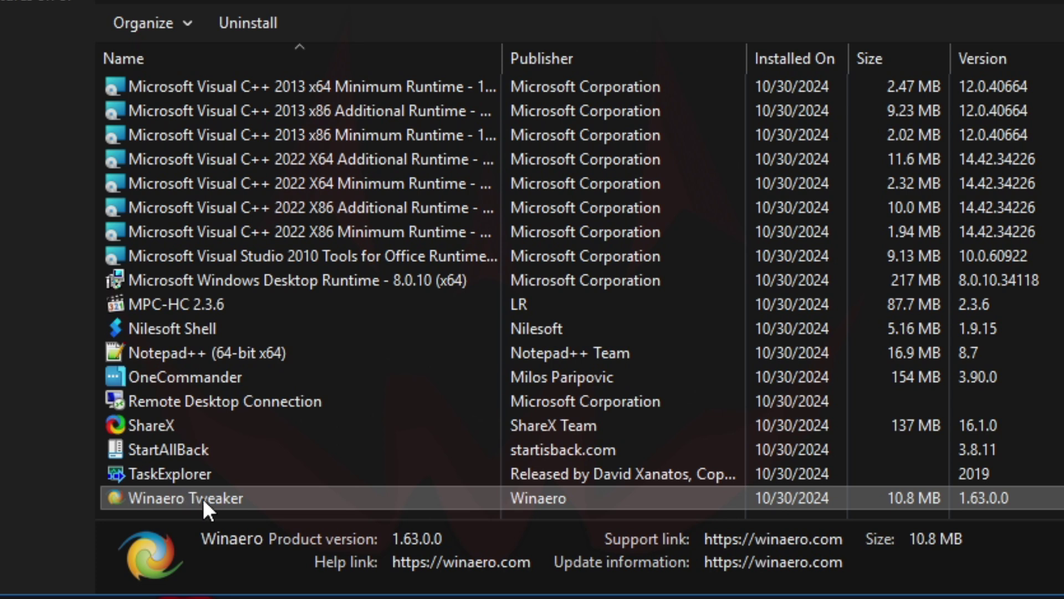
left_click(44, 1)
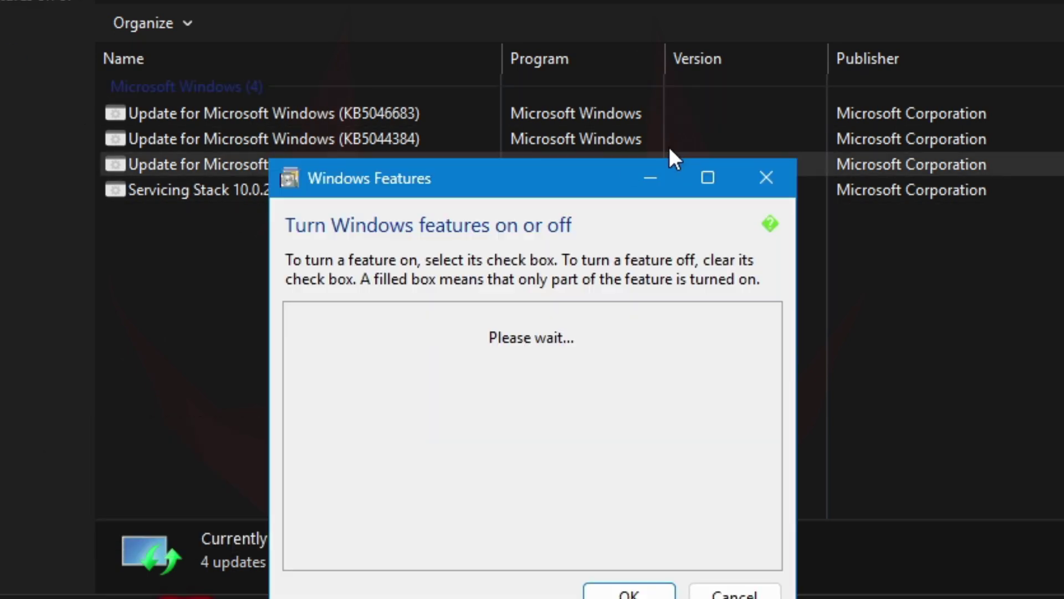
left_click_drag(504, 182, 669, 3)
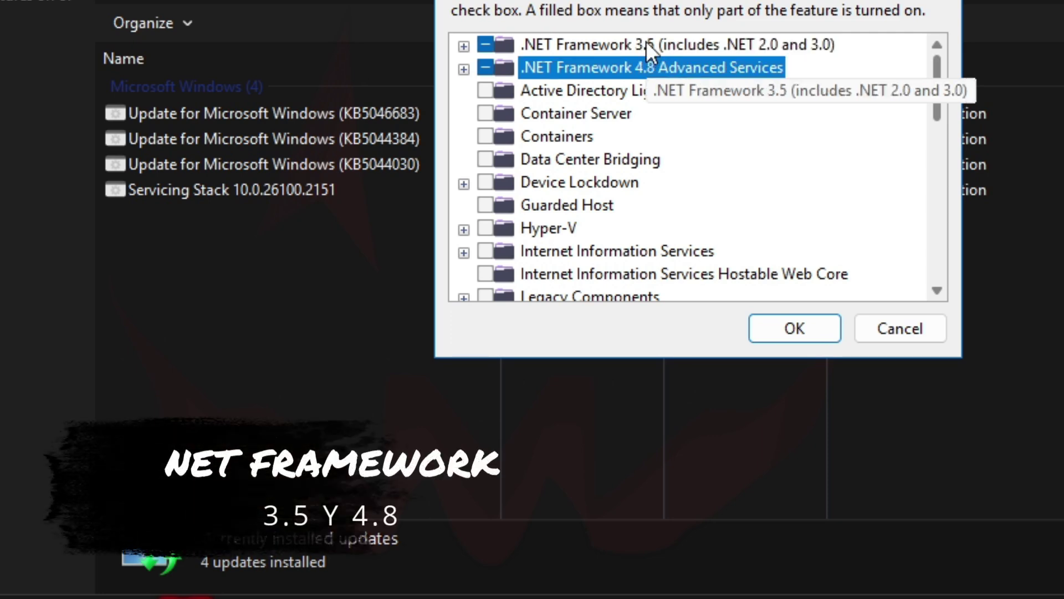
scroll(683, 111, "down", 3)
scroll(683, 113, "up", 3)
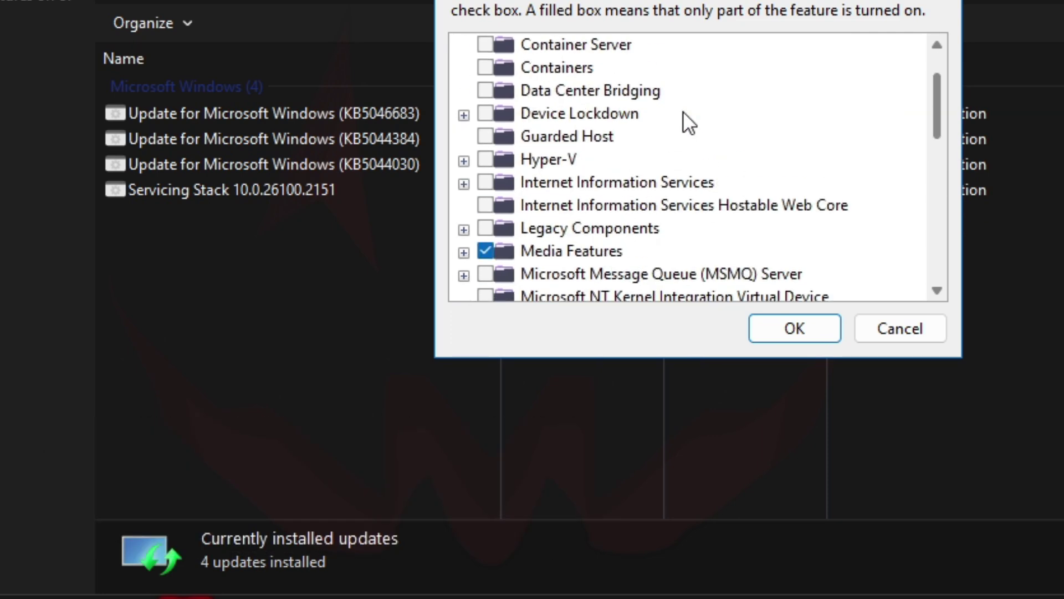
left_click(884, 313)
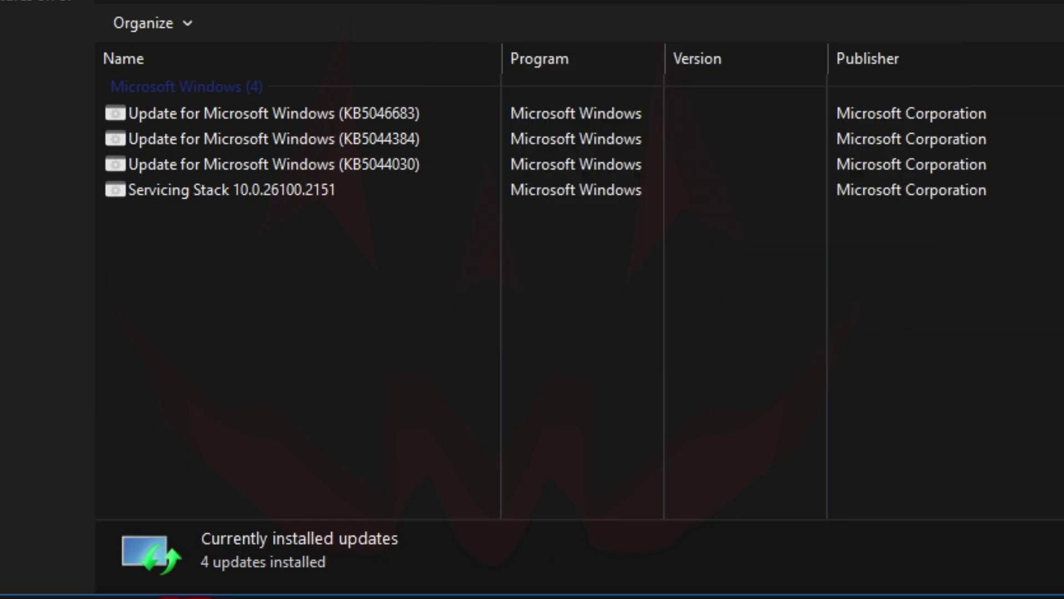
left_click(842, 31)
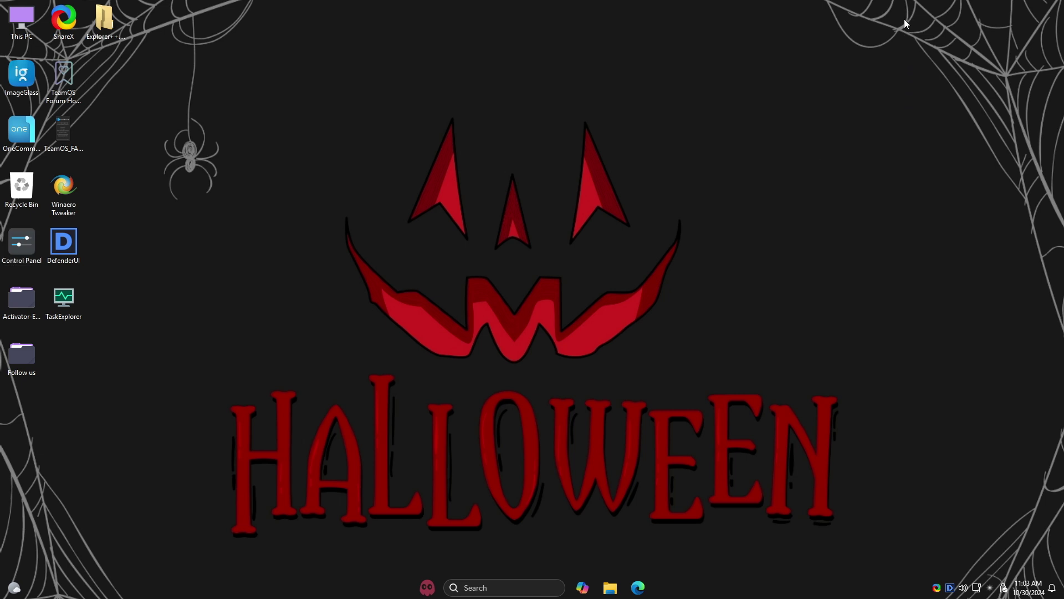
Examine the desktop context menu's entries and submenus from Bluetooth and God Mode through Personalize (classic) and SFC /SCANNOW.
right_click(904, 23)
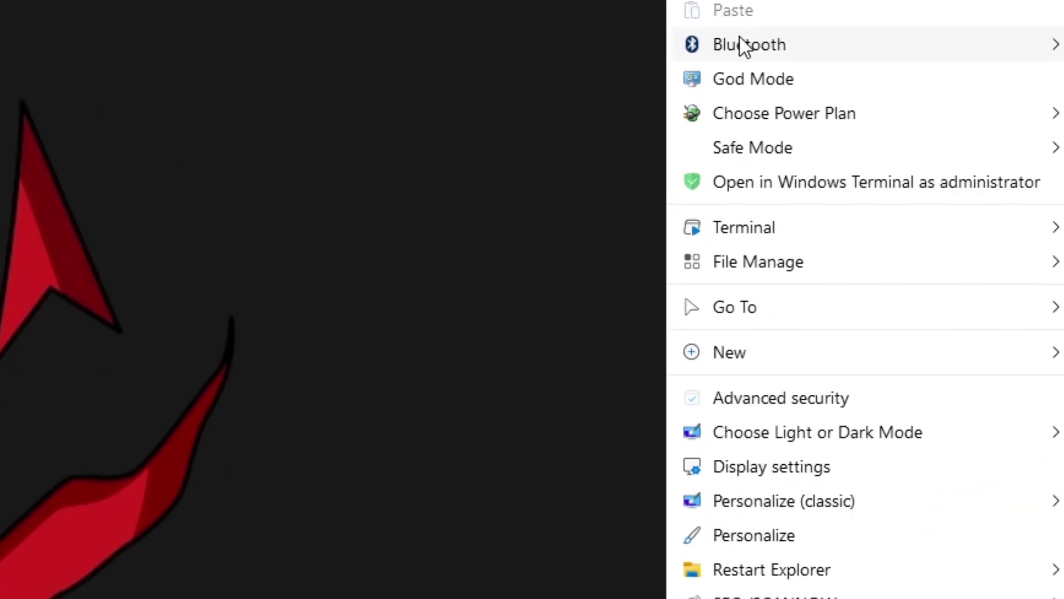
mouse_move(743, 51)
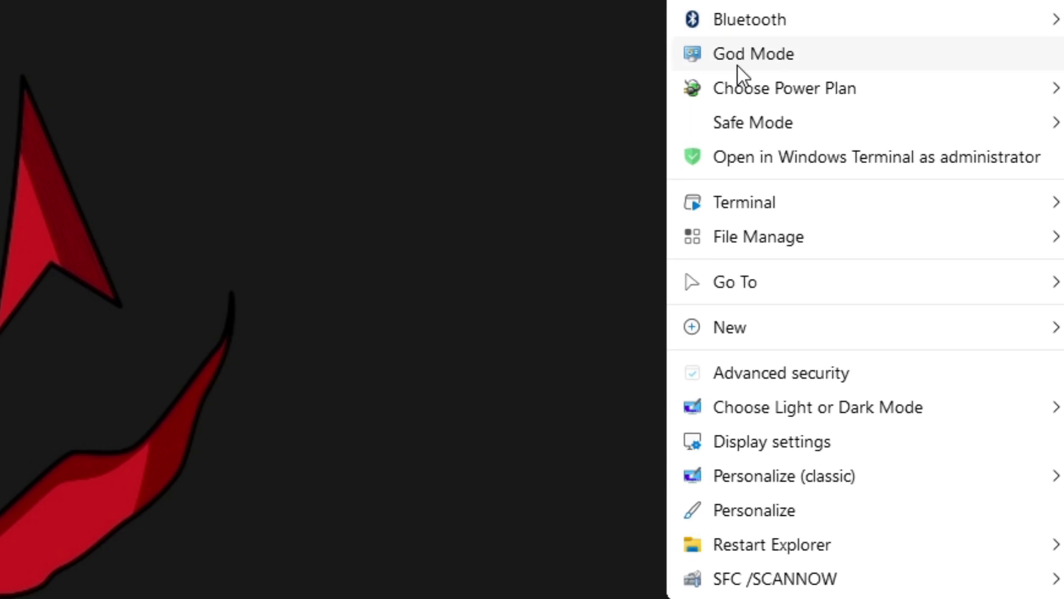
mouse_move(747, 76)
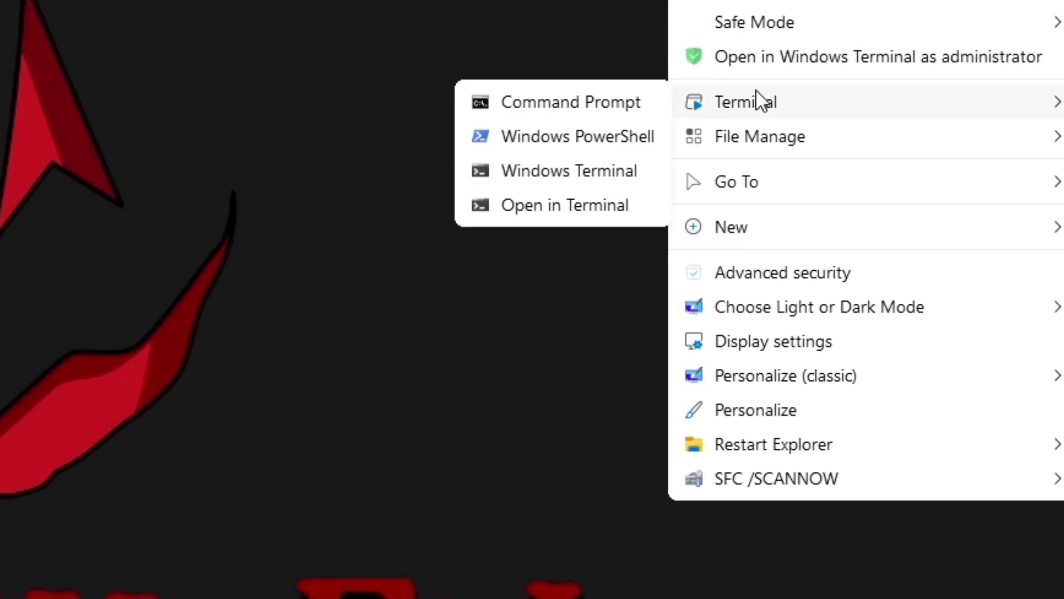
mouse_move(755, 140)
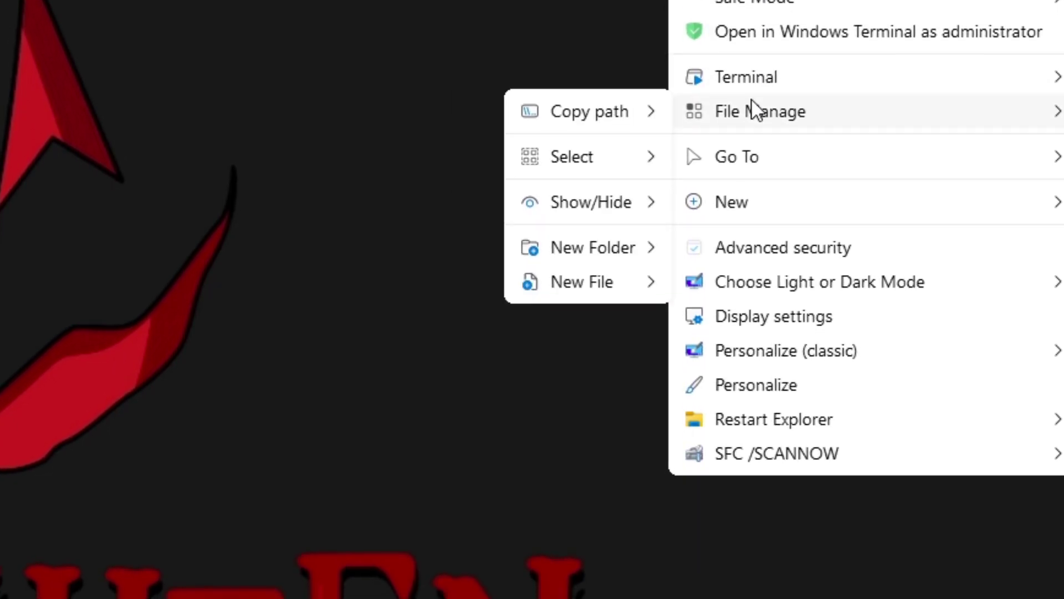
mouse_move(751, 171)
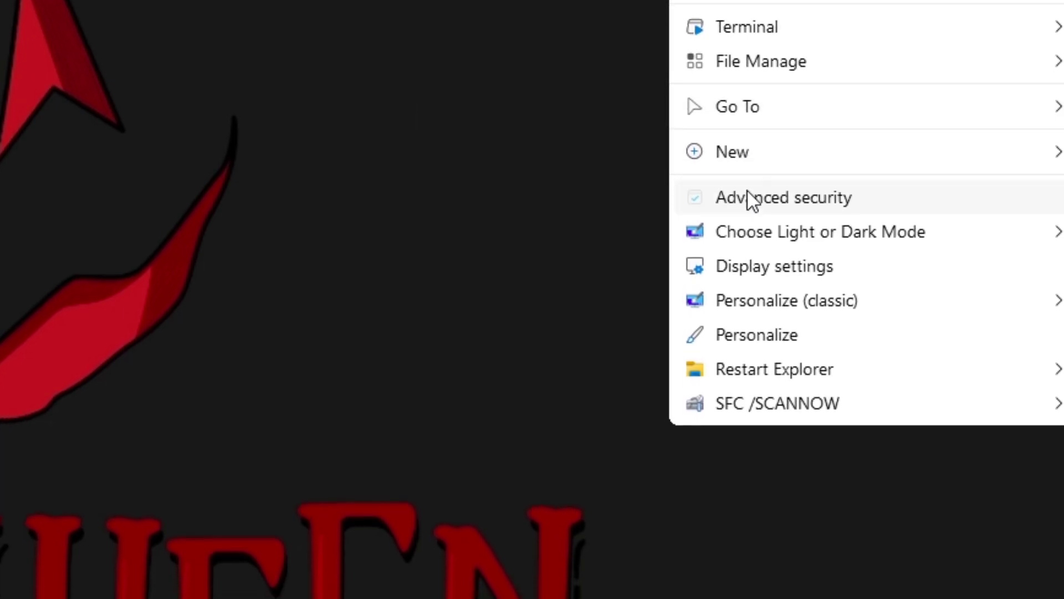
mouse_move(744, 235)
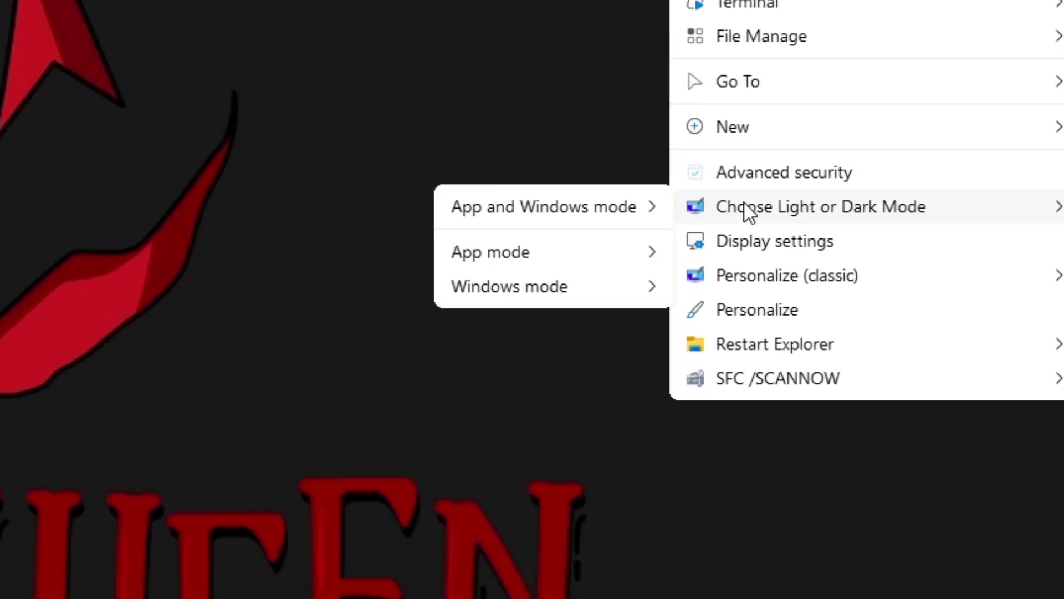
mouse_move(743, 264)
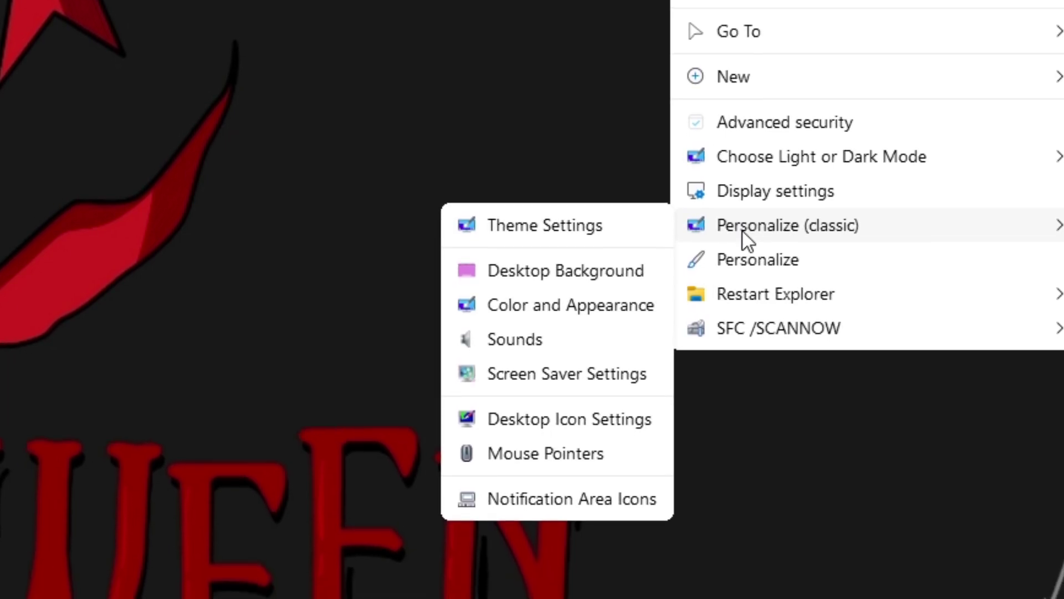
mouse_move(741, 269)
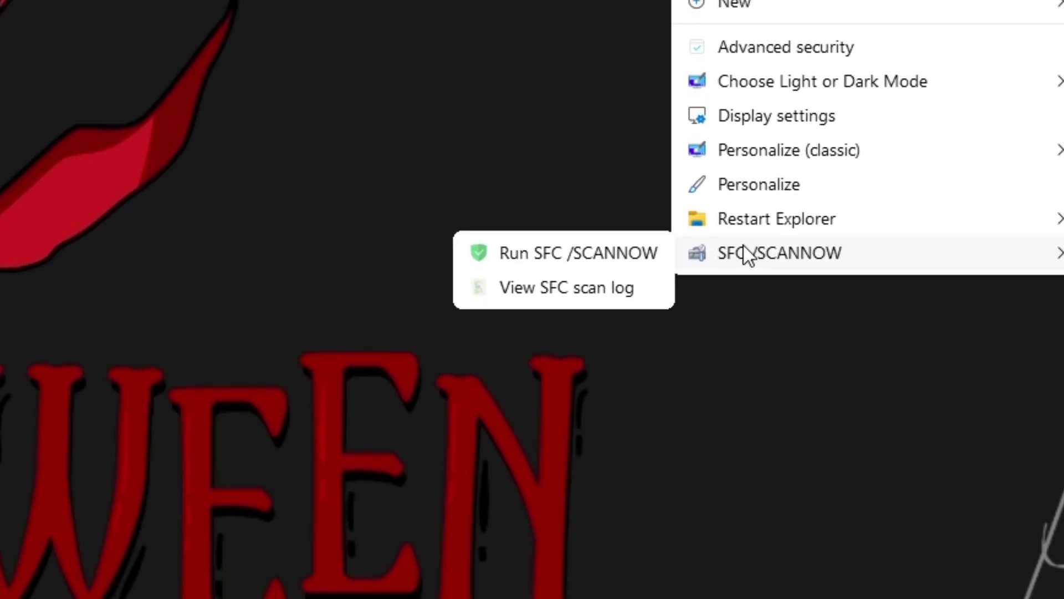
Open the classic Desktop Background settings and browse the Windows Desktop Backgrounds pictures up to the Captured Motion group.
mouse_move(757, 162)
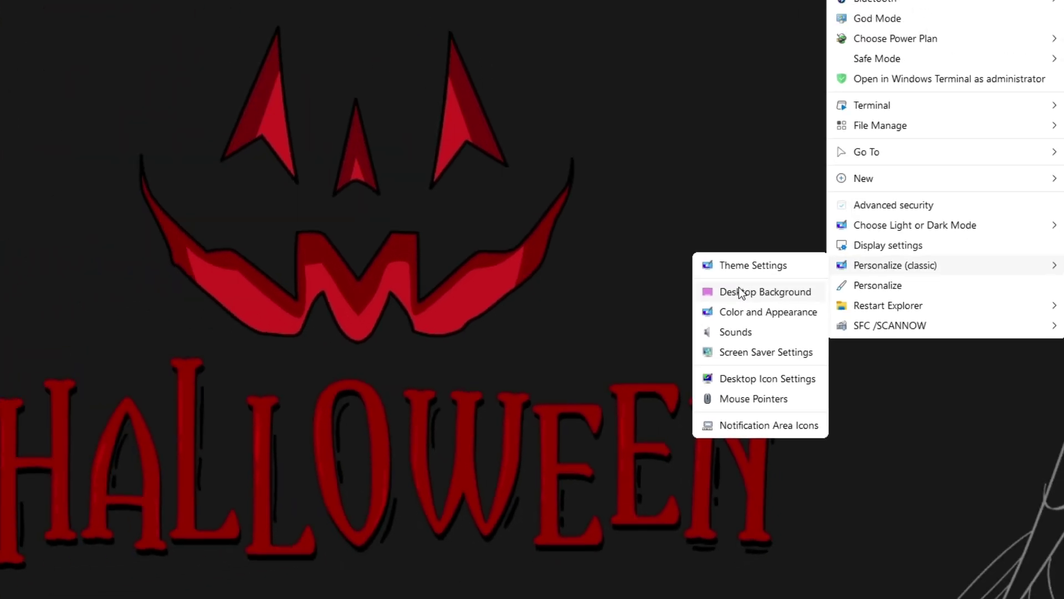
left_click(740, 290)
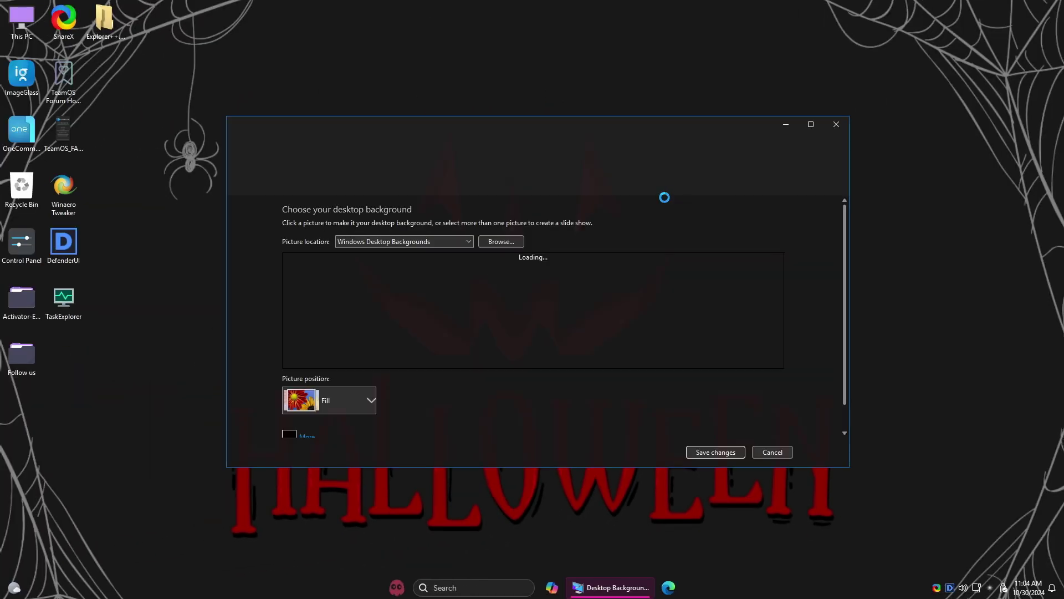
scroll(523, 293, "up", 2)
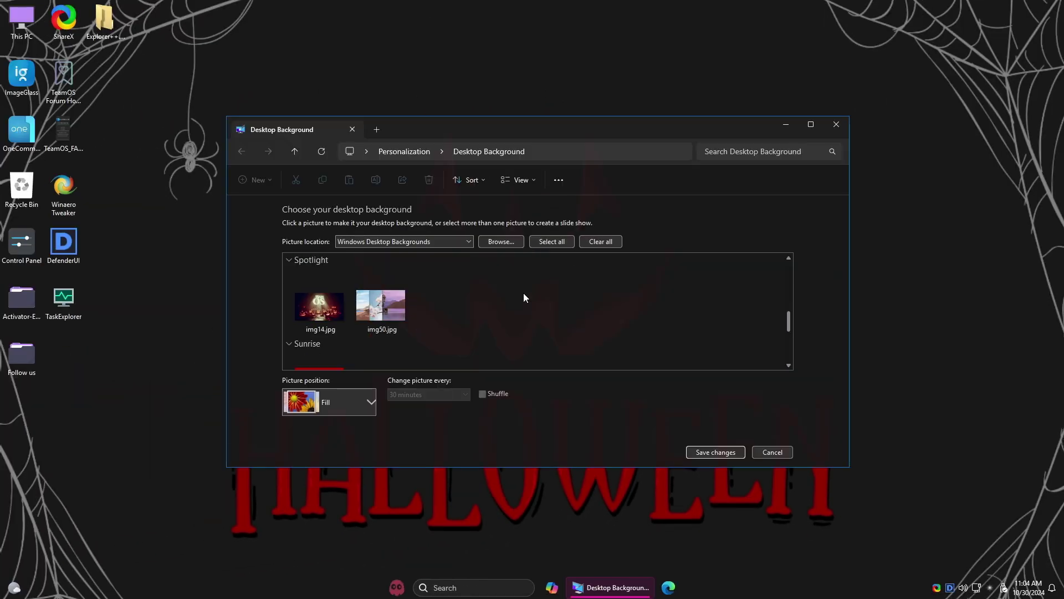
scroll(524, 295, "up", 5)
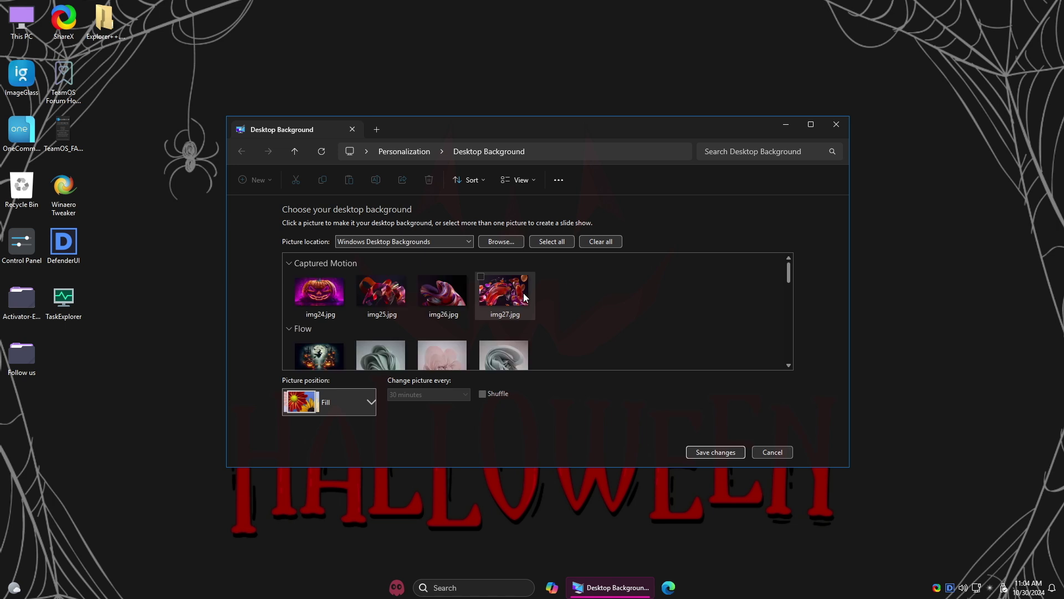
Select img24.jpg, img25.jpg, img26.jpg and img27.jpg in the Captured Motion group as background pictures.
left_click(295, 275)
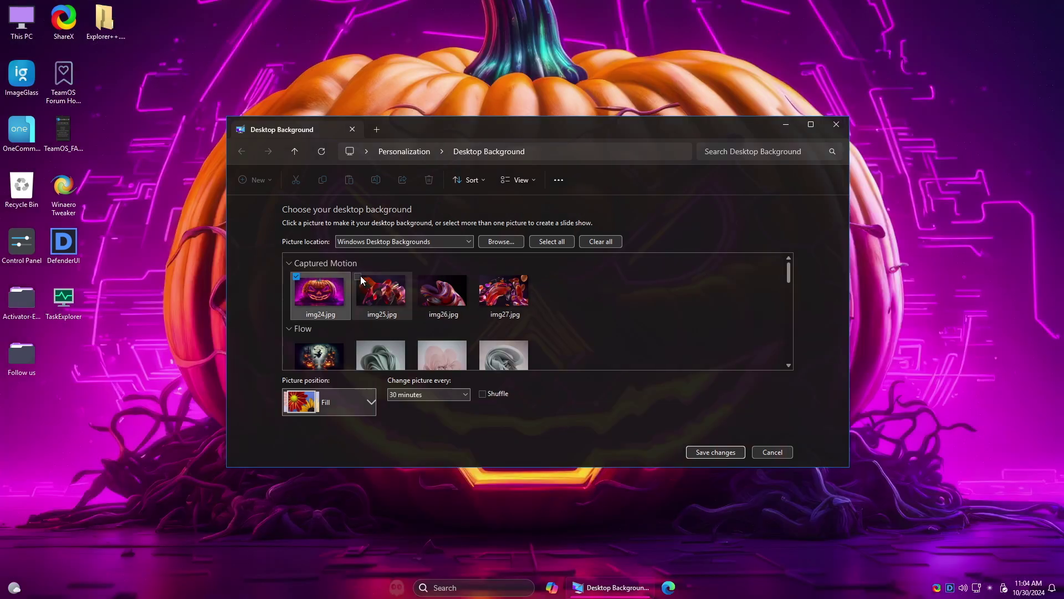
left_click(358, 276)
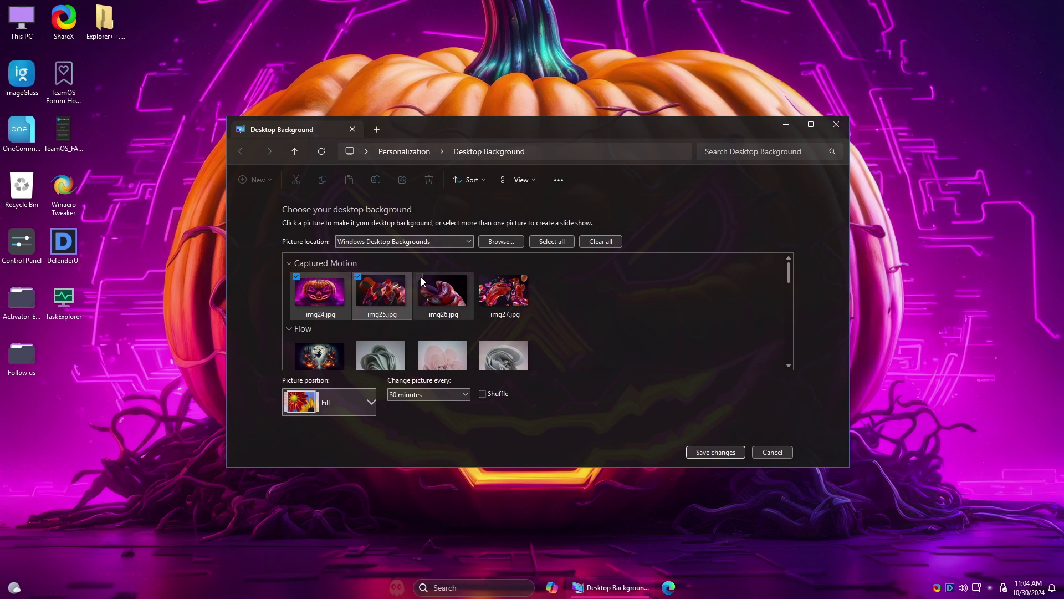
left_click(420, 277)
scroll(460, 309, "down", 2)
scroll(382, 306, "up", 2)
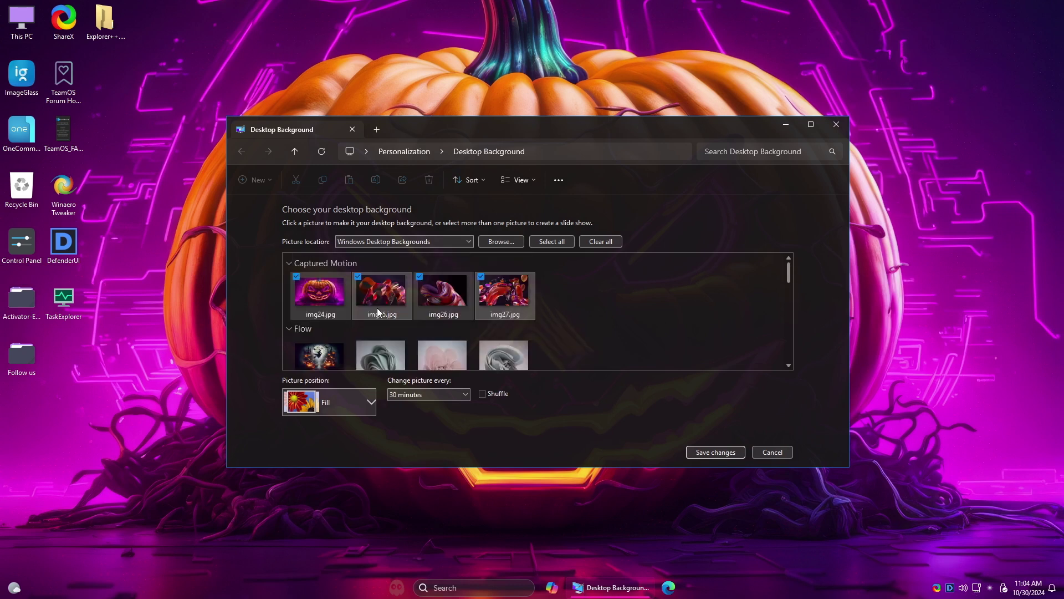
Apply img32.jpg from the Flow group as the background, and save a slide show of all the Windows Desktop Backgrounds pictures.
left_click(295, 346)
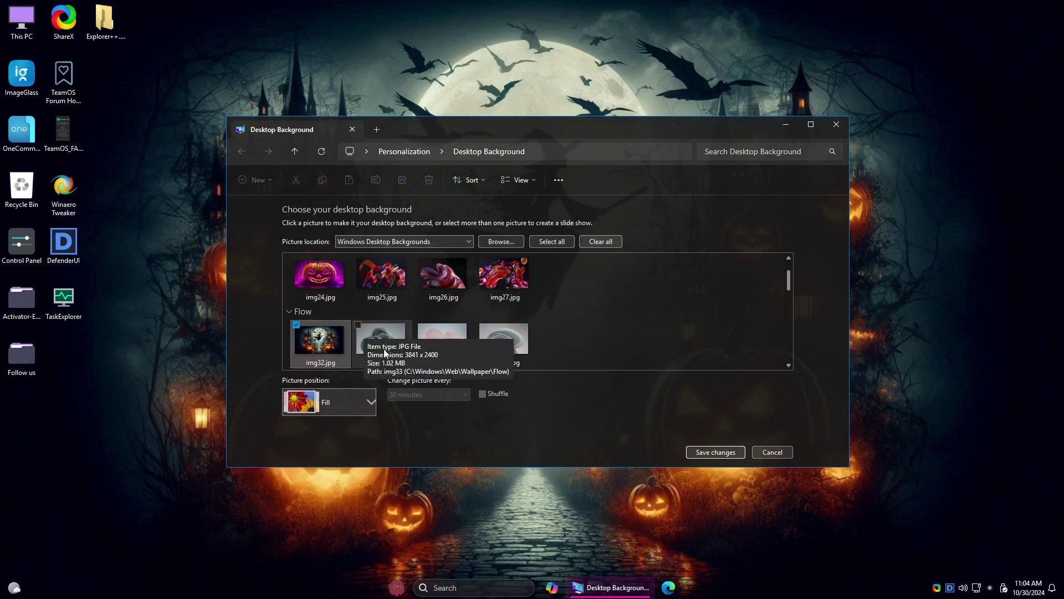
scroll(386, 350, "down", 3)
scroll(386, 353, "up", 3)
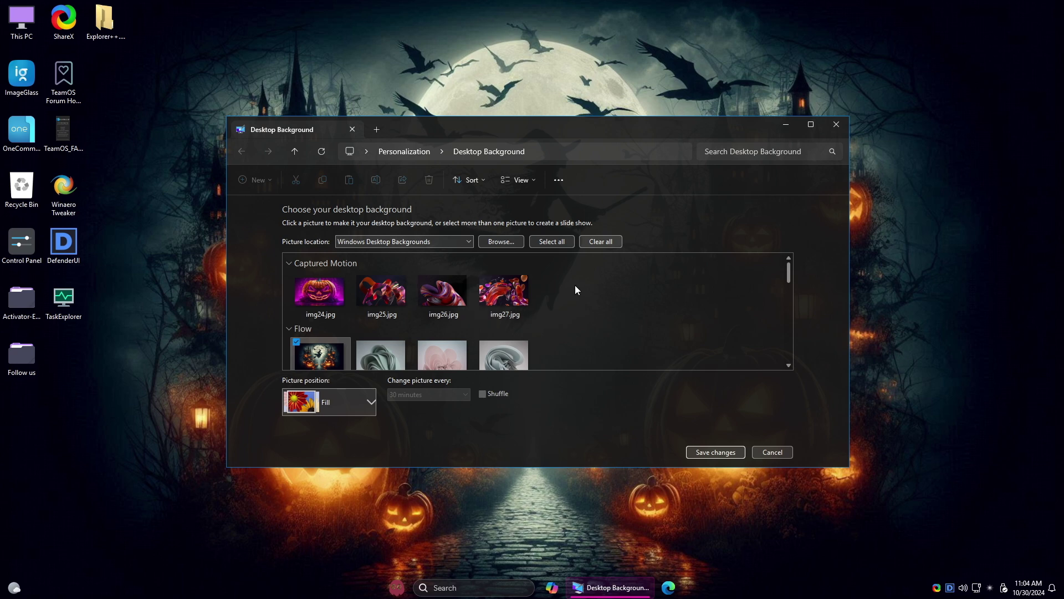
left_click(552, 242)
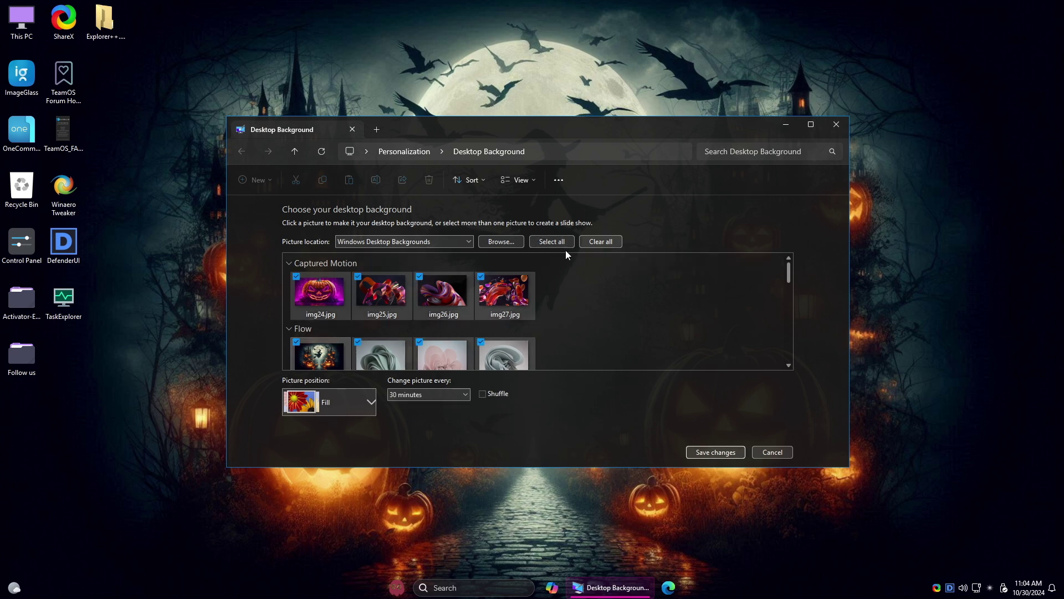
left_click(719, 452)
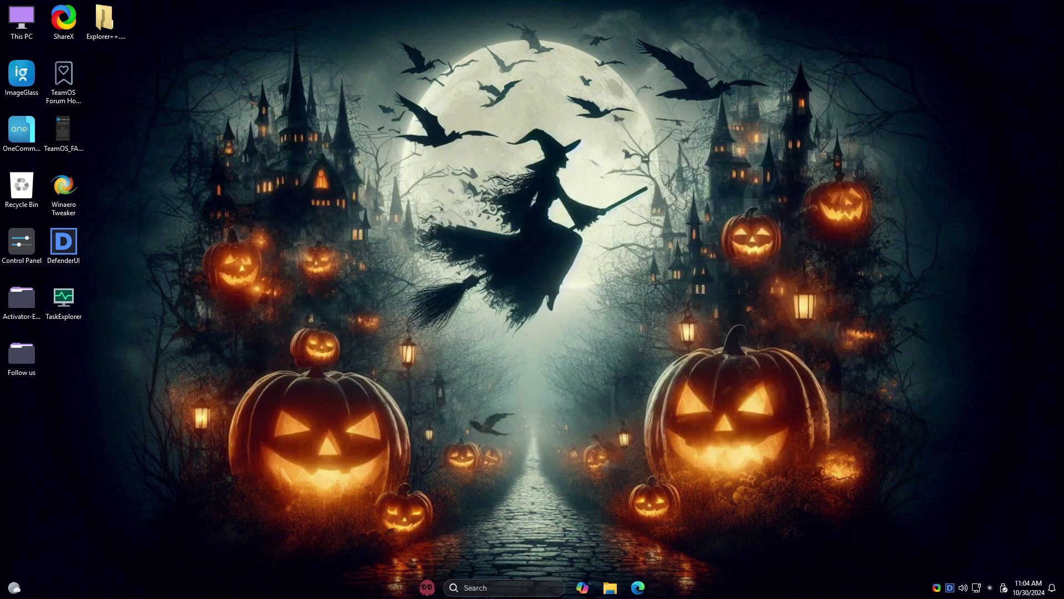
Advance the desktop slide show to the next background seven times to preview the included wallpapers.
right_click(351, 152)
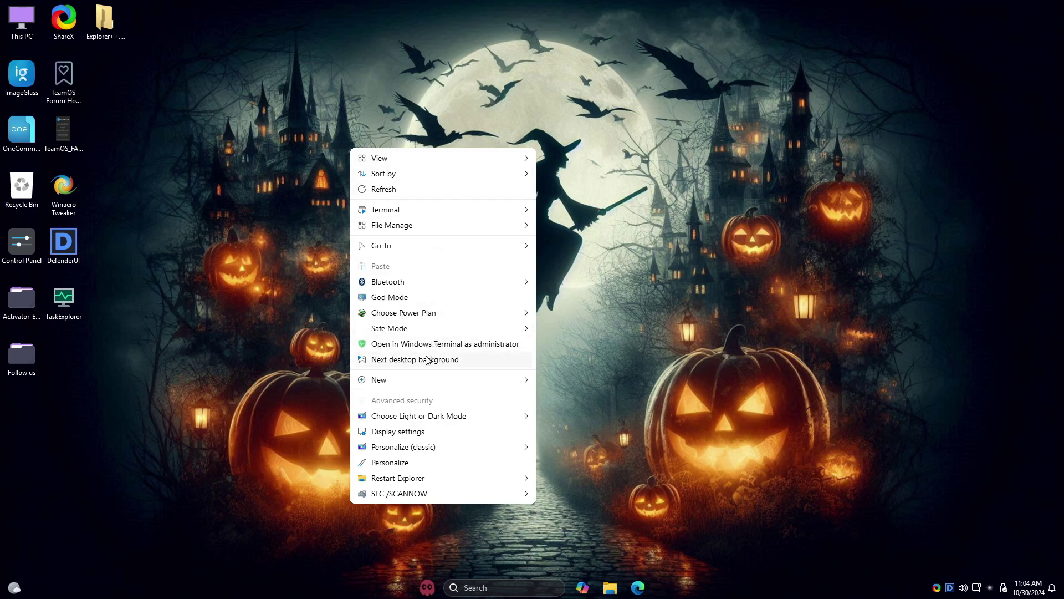
left_click(444, 358)
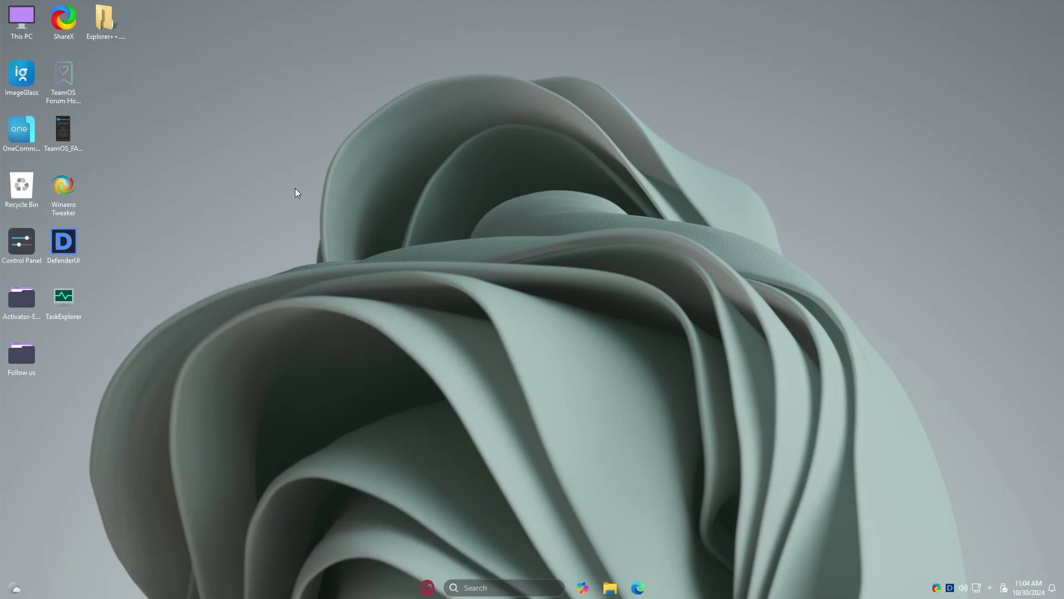
right_click(295, 187)
left_click(345, 402)
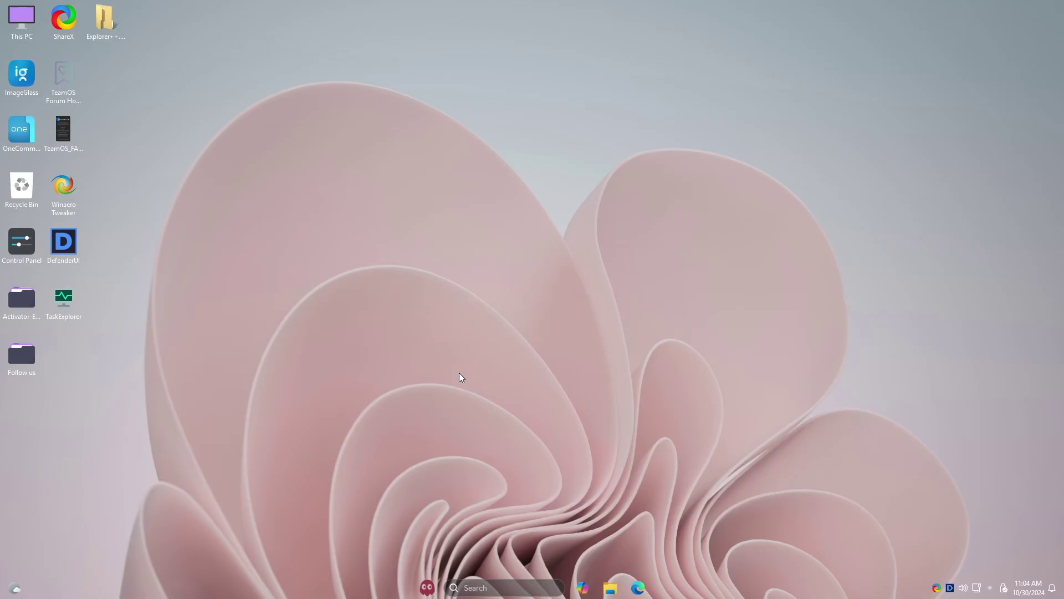
right_click(330, 178)
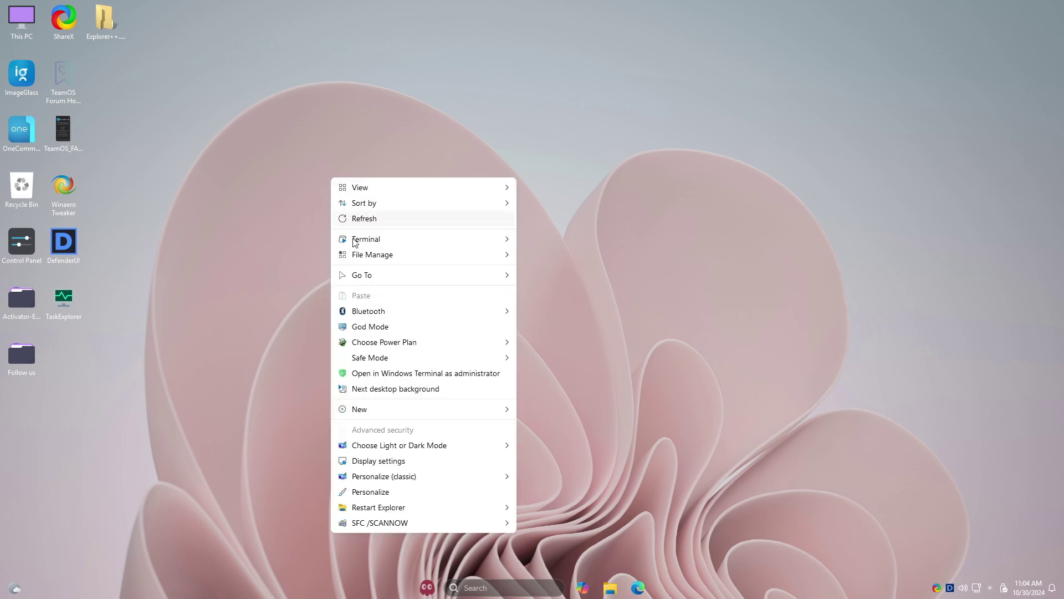
left_click(366, 390)
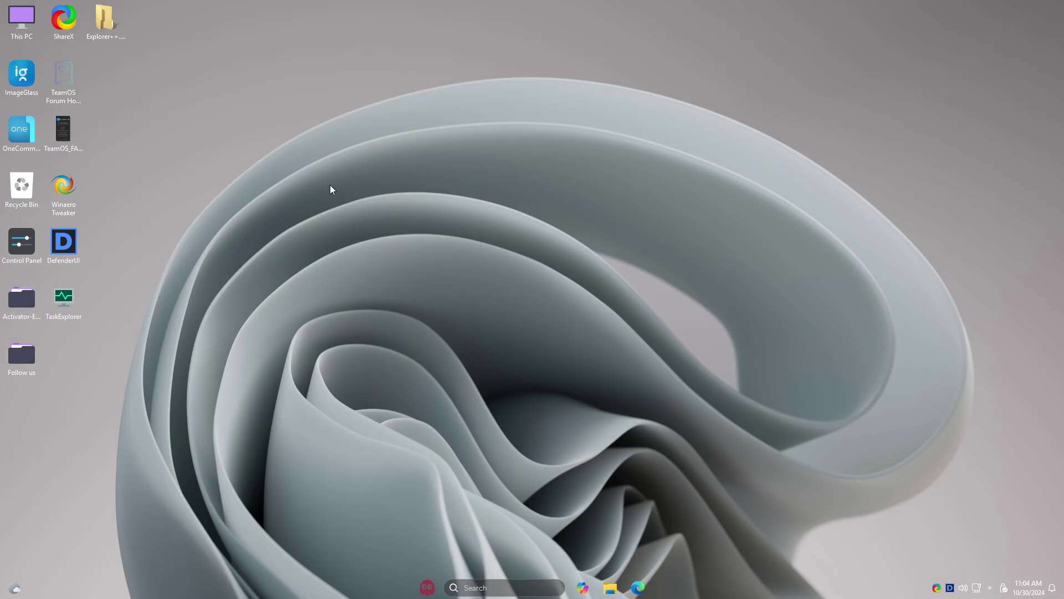
right_click(309, 162)
left_click(355, 375)
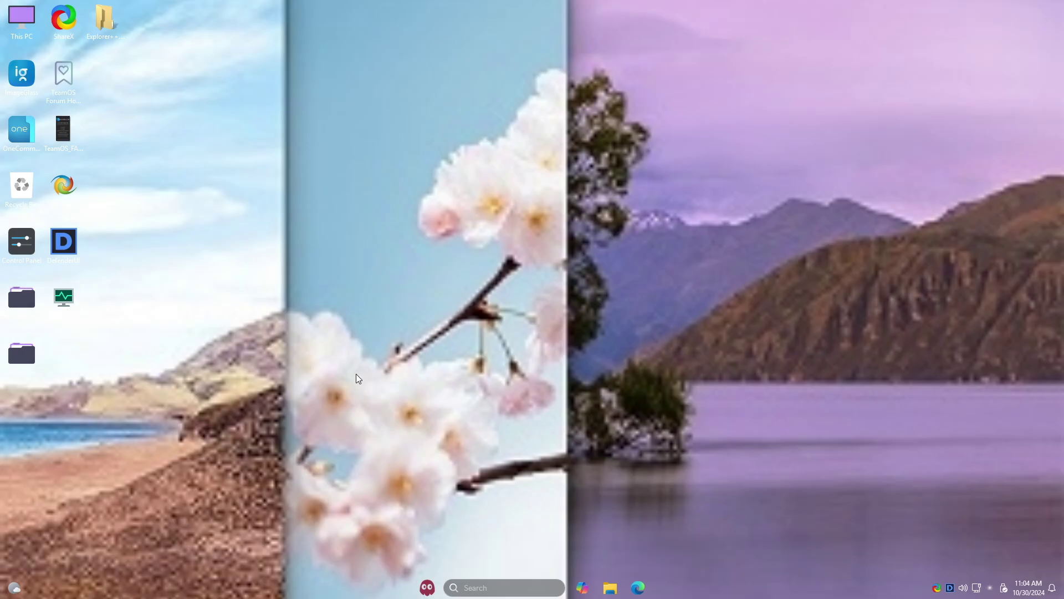
right_click(311, 170)
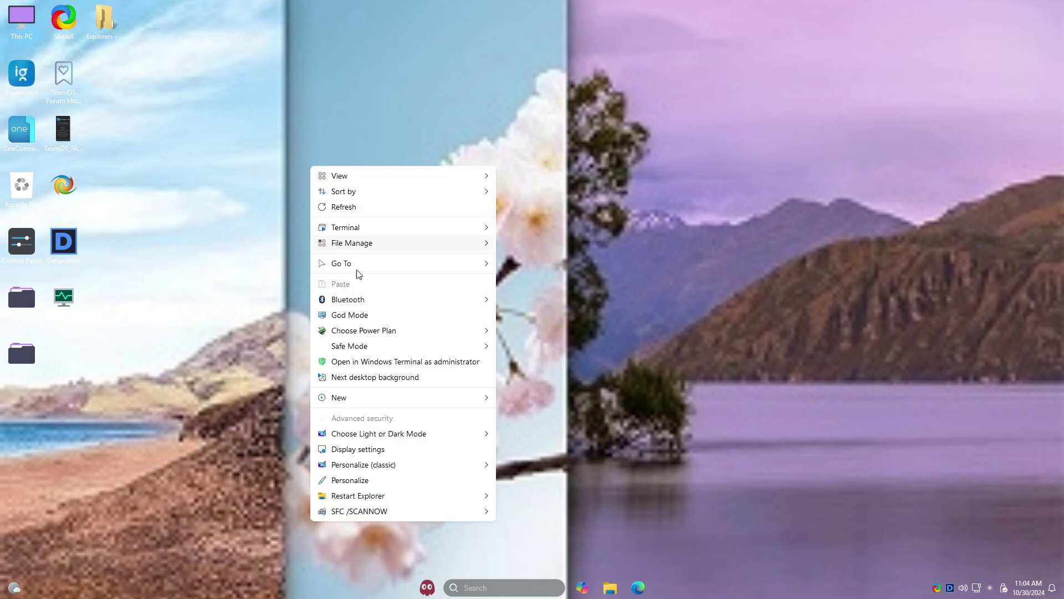
left_click(366, 375)
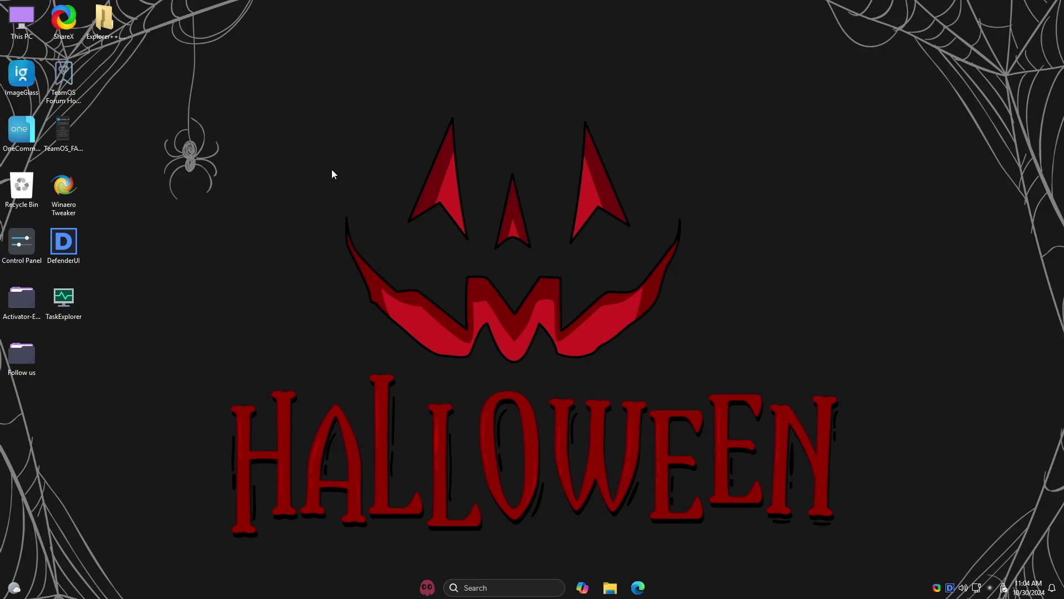
right_click(331, 169)
left_click(368, 378)
right_click(316, 139)
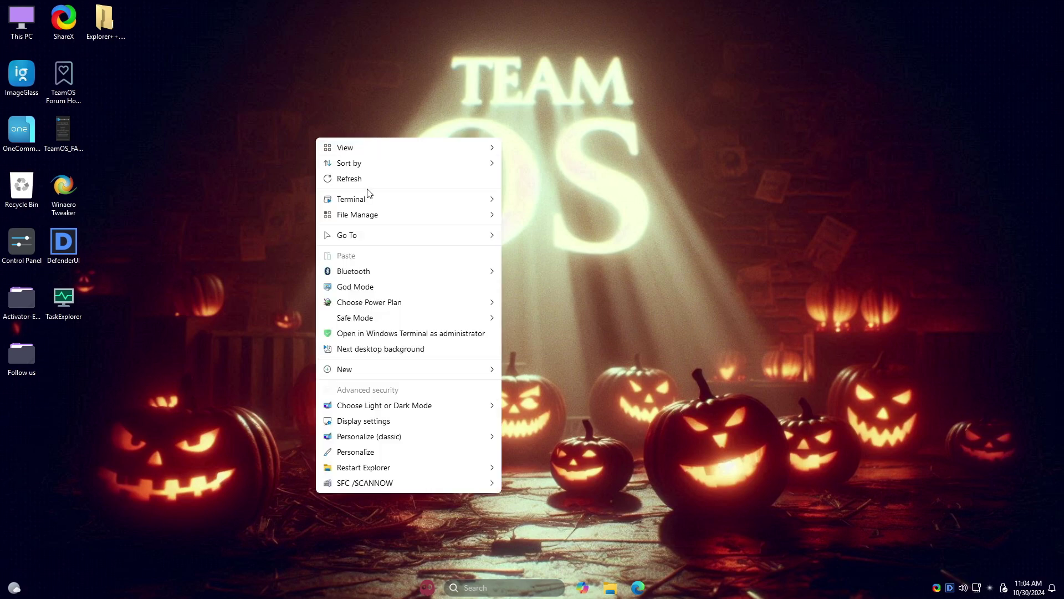
left_click(367, 348)
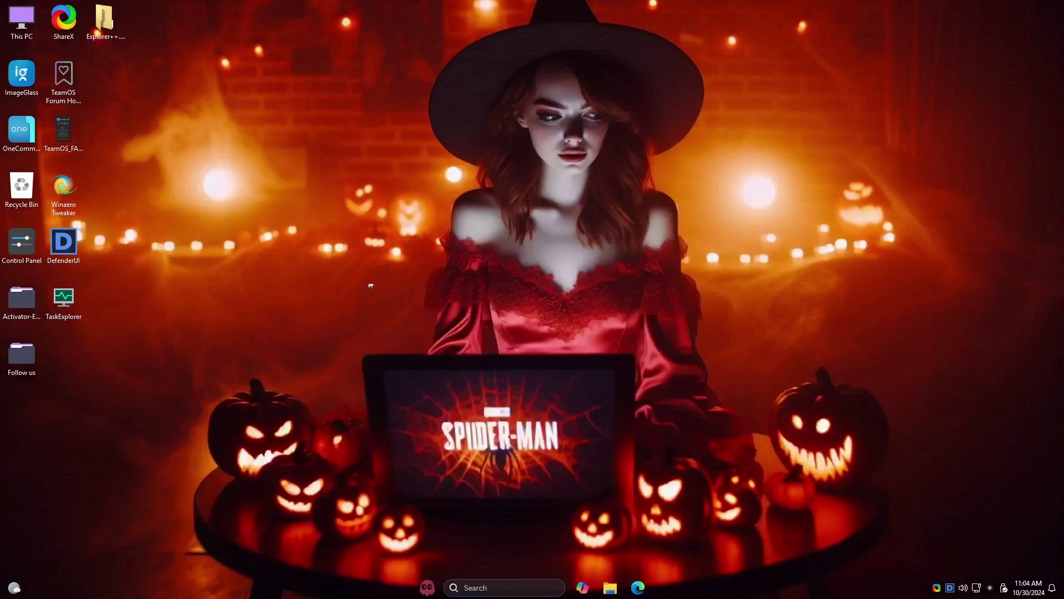
Switch to the next desktop background six more times to preview further wallpapers in the slide show.
right_click(320, 186)
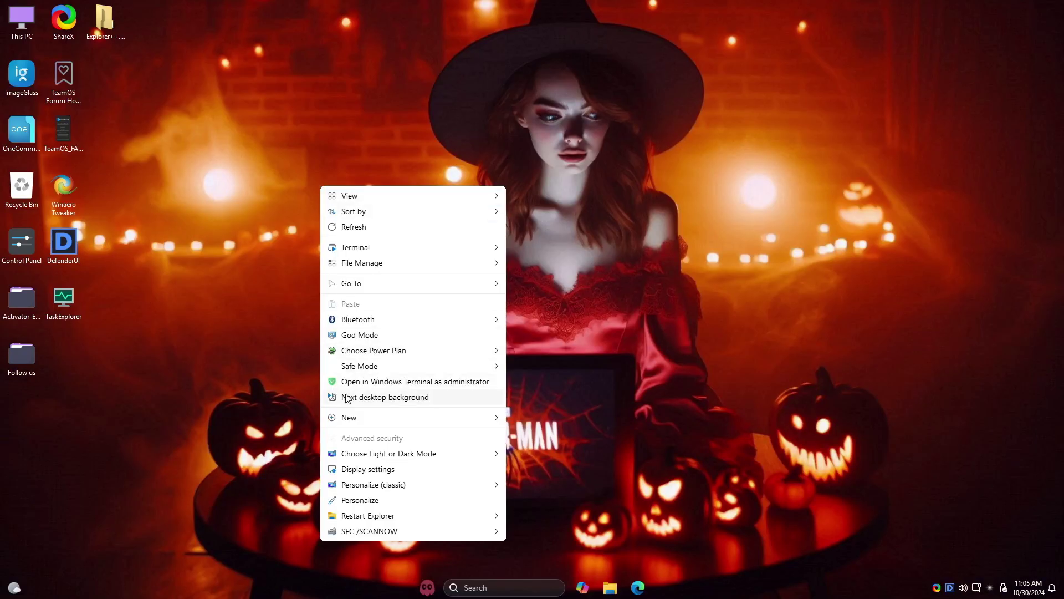
left_click(355, 394)
right_click(324, 172)
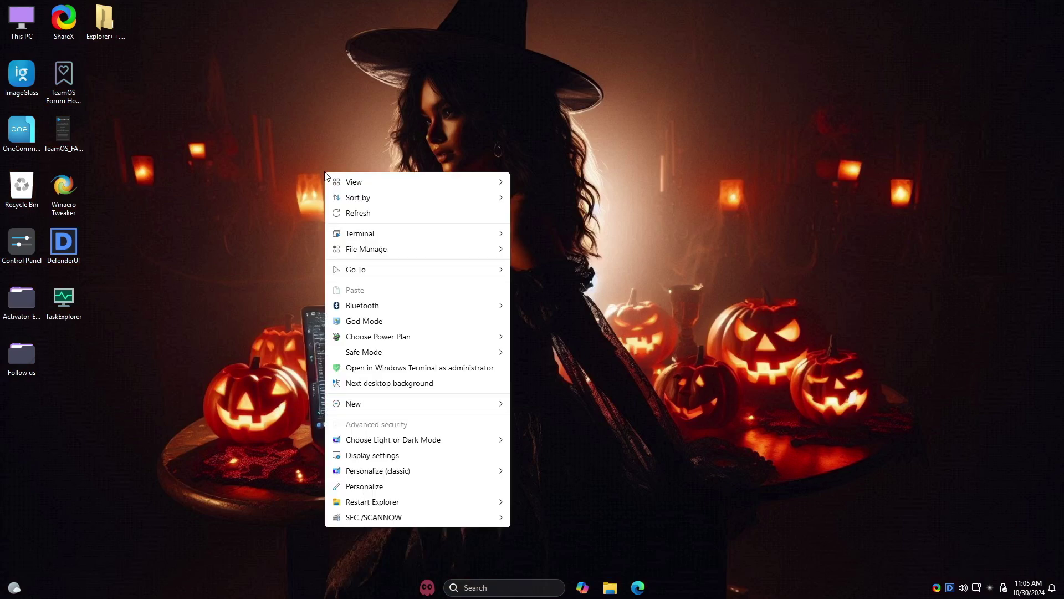
left_click(355, 386)
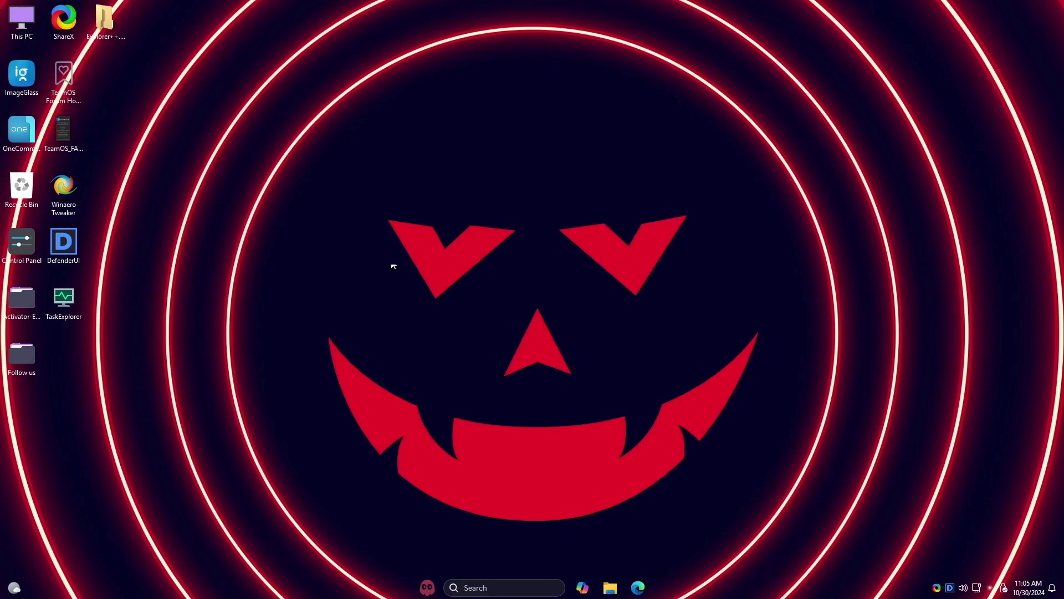
right_click(341, 147)
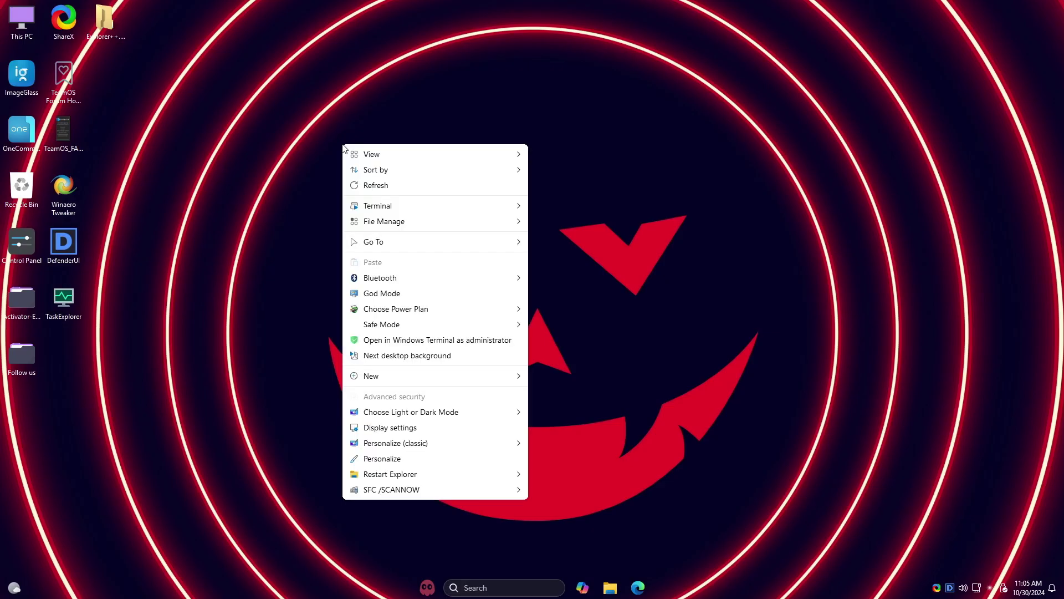
left_click(376, 357)
right_click(363, 177)
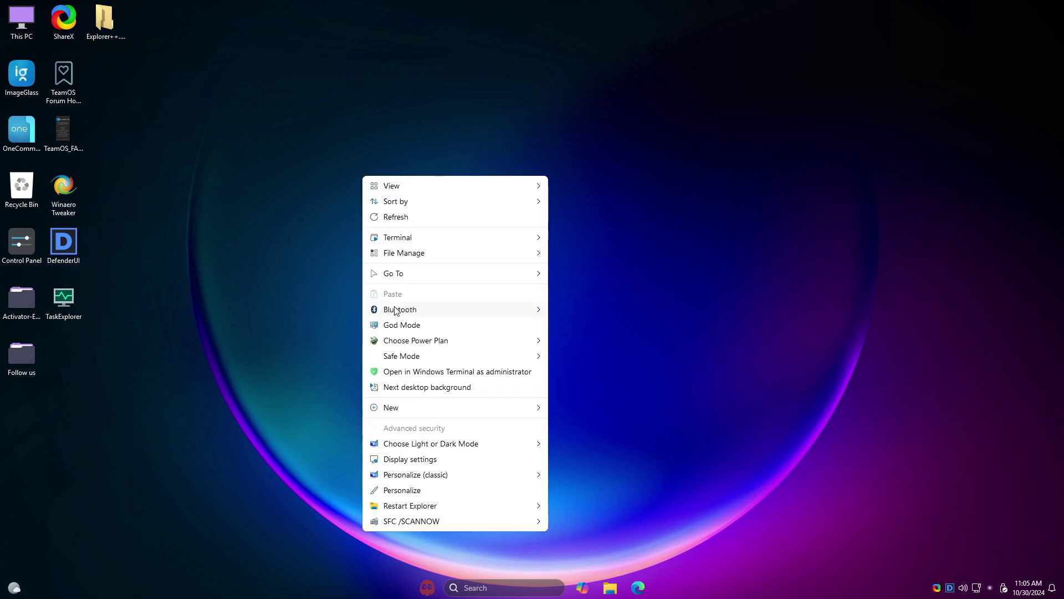
left_click(399, 388)
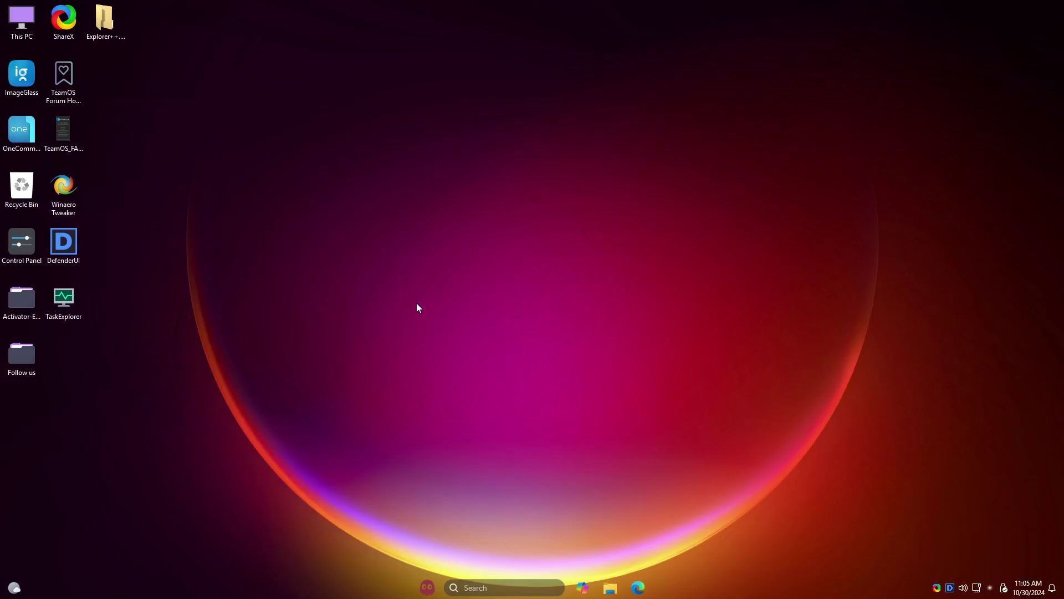
right_click(361, 204)
left_click(393, 409)
right_click(318, 127)
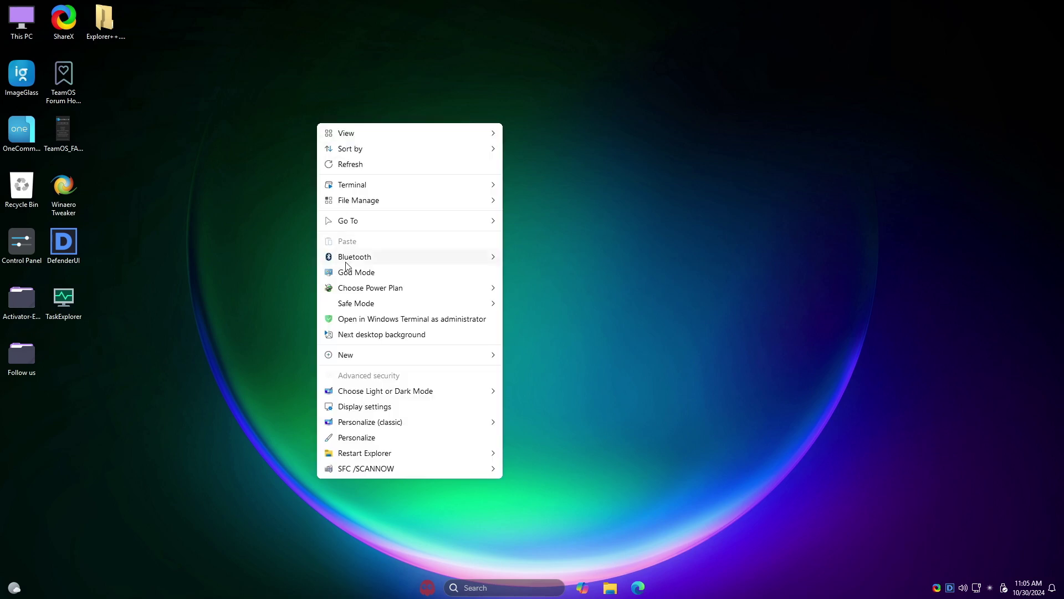
left_click(354, 335)
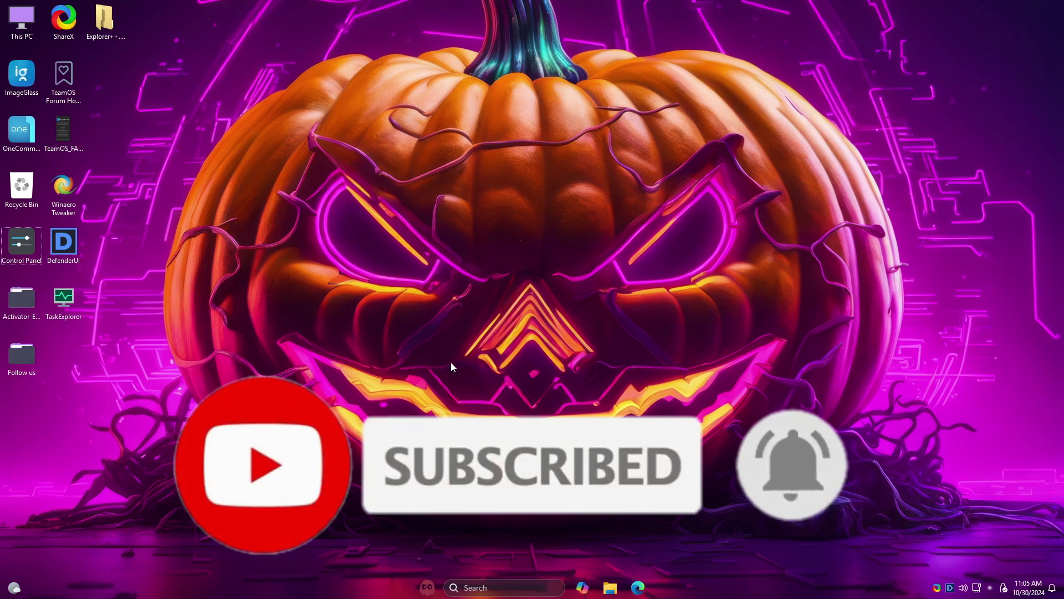
Open Windows Settings maximized and go to the Installed apps list.
key("super+i")
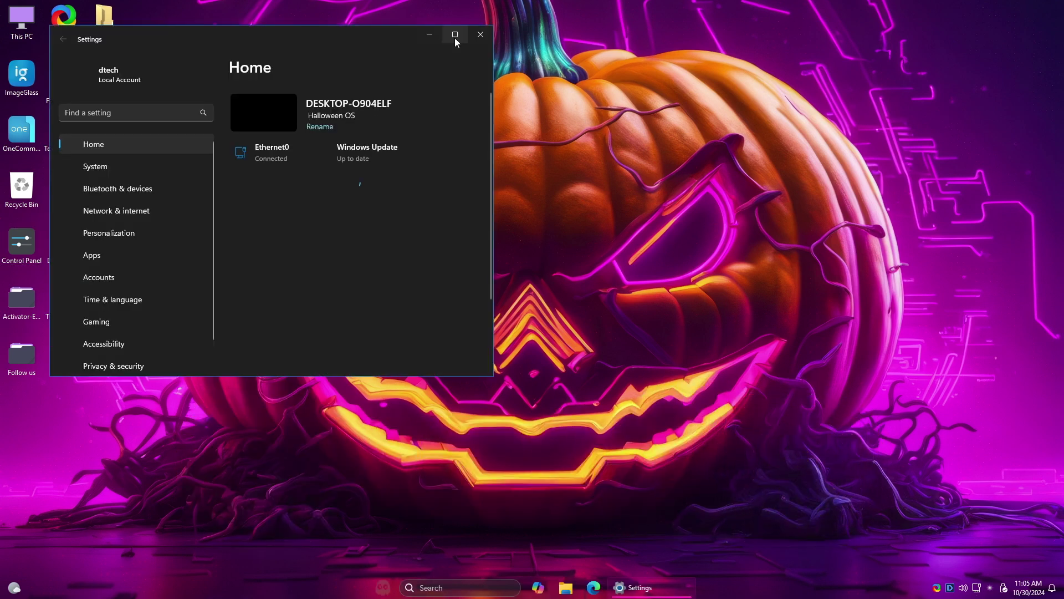
left_click(455, 37)
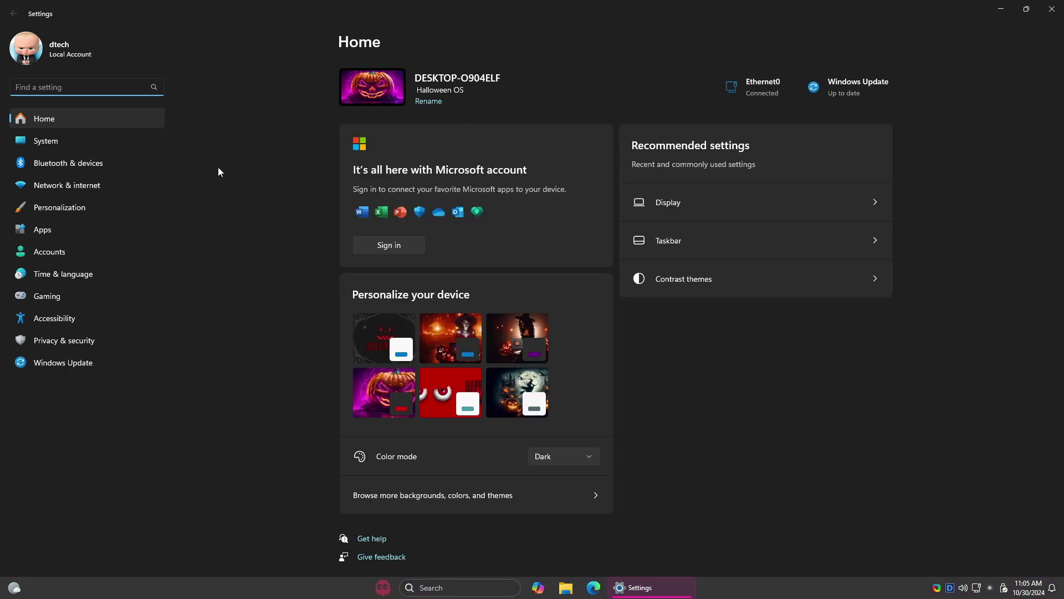
left_click(35, 231)
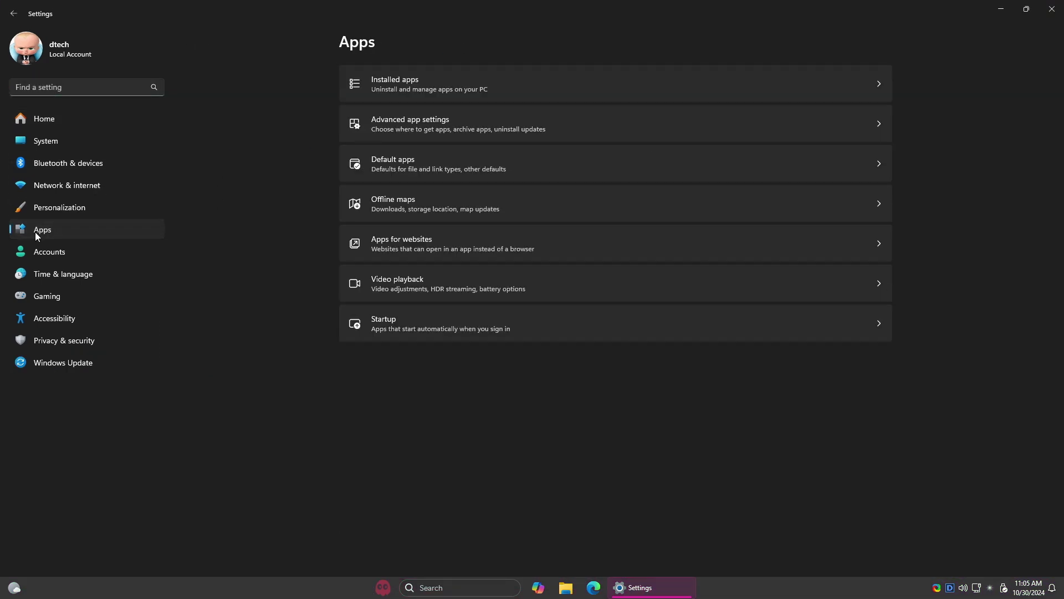
left_click(403, 81)
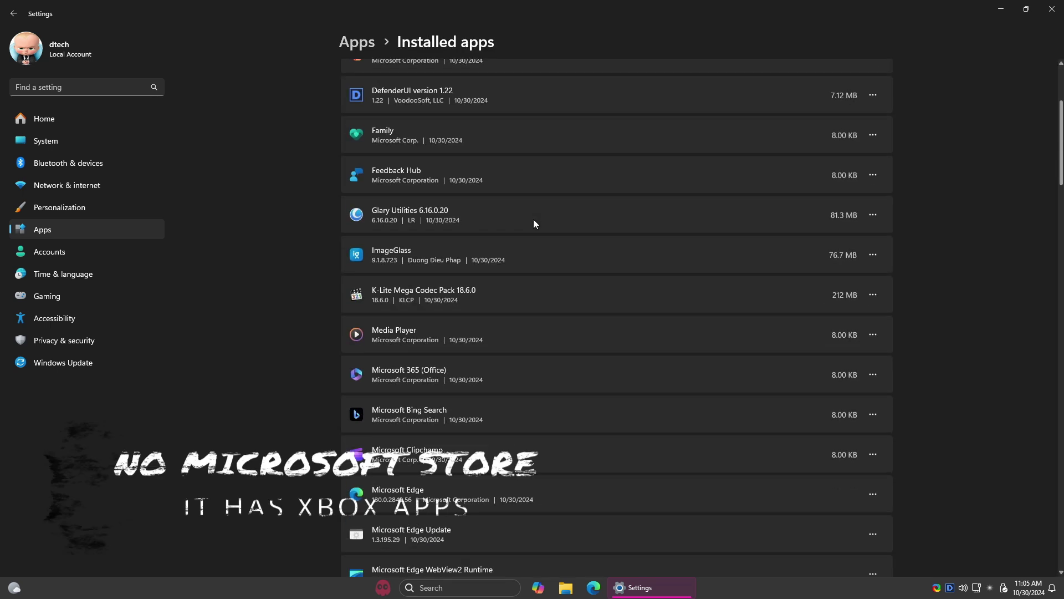
Look through the whole list of installed apps to examine which Microsoft, Xbox and third-party programs are included.
scroll(533, 224, "down", 8)
scroll(534, 224, "down", 15)
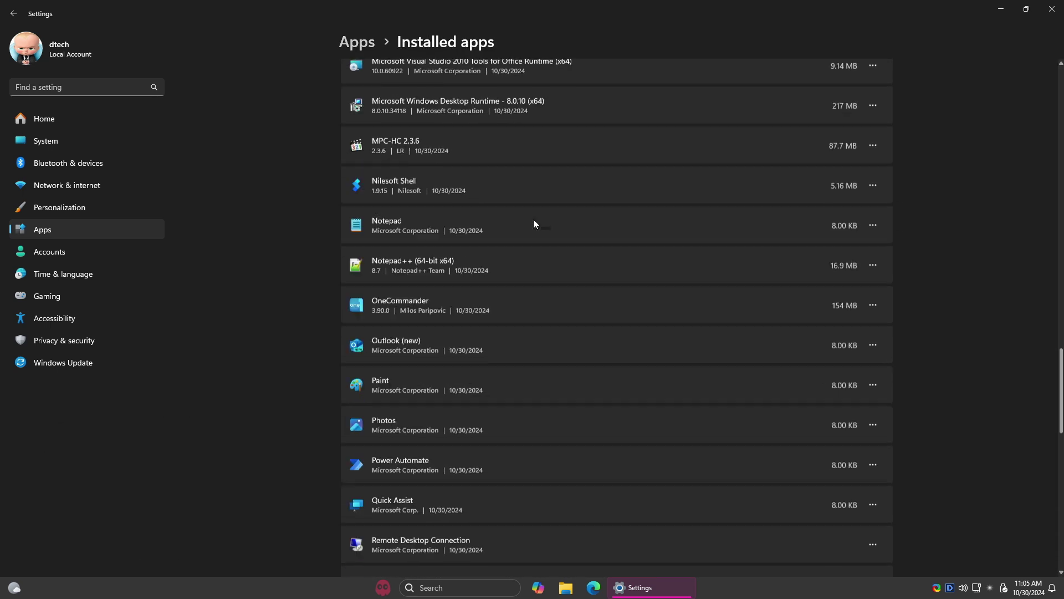
scroll(534, 224, "down", 6)
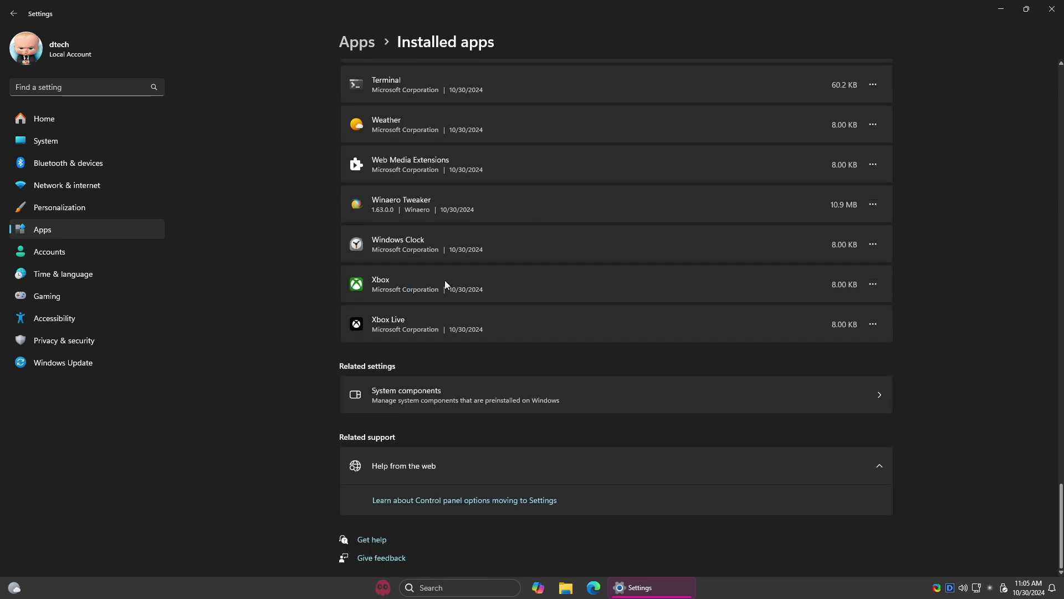
scroll(457, 321, "up", 5)
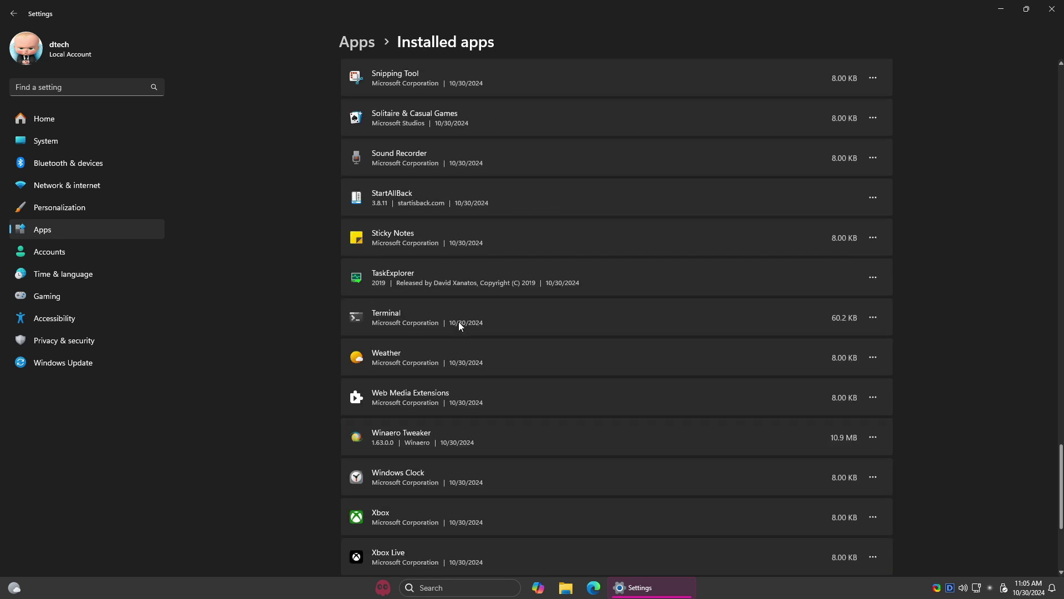
scroll(459, 325, "up", 4)
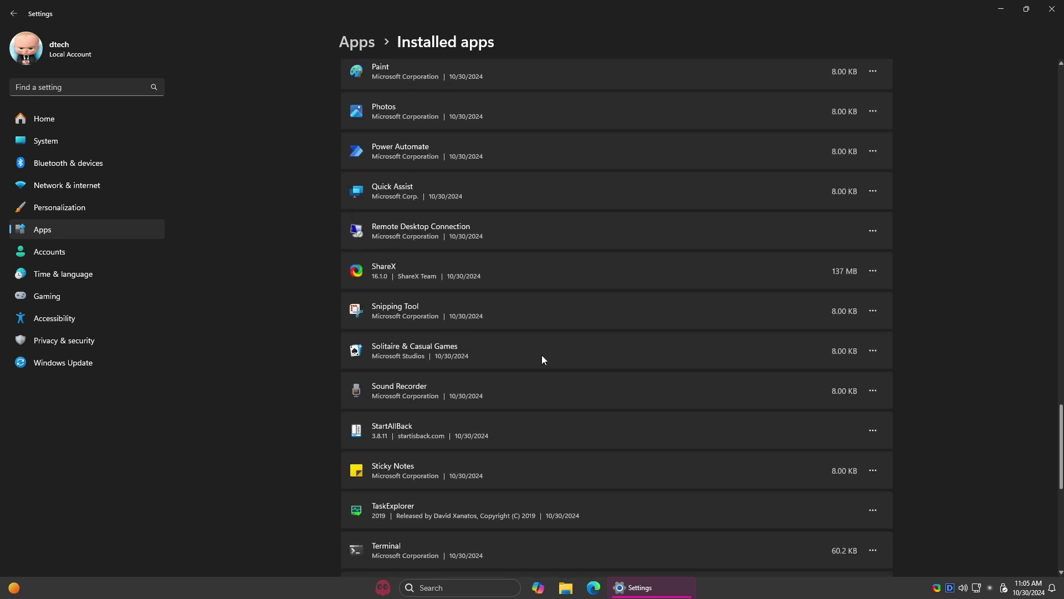
left_click(637, 586)
left_click(637, 587)
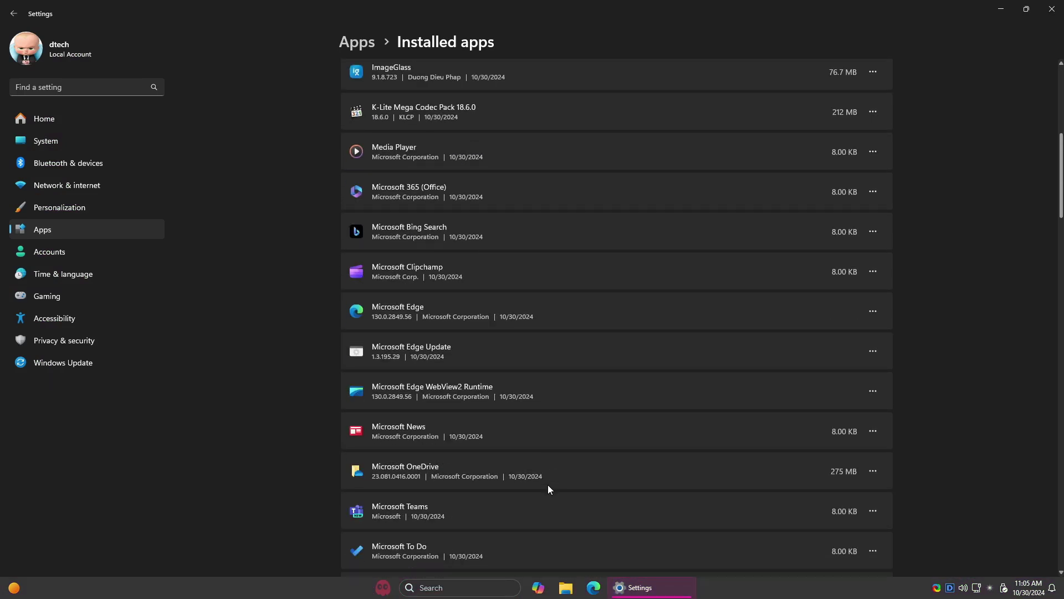
scroll(548, 487, "down", 3)
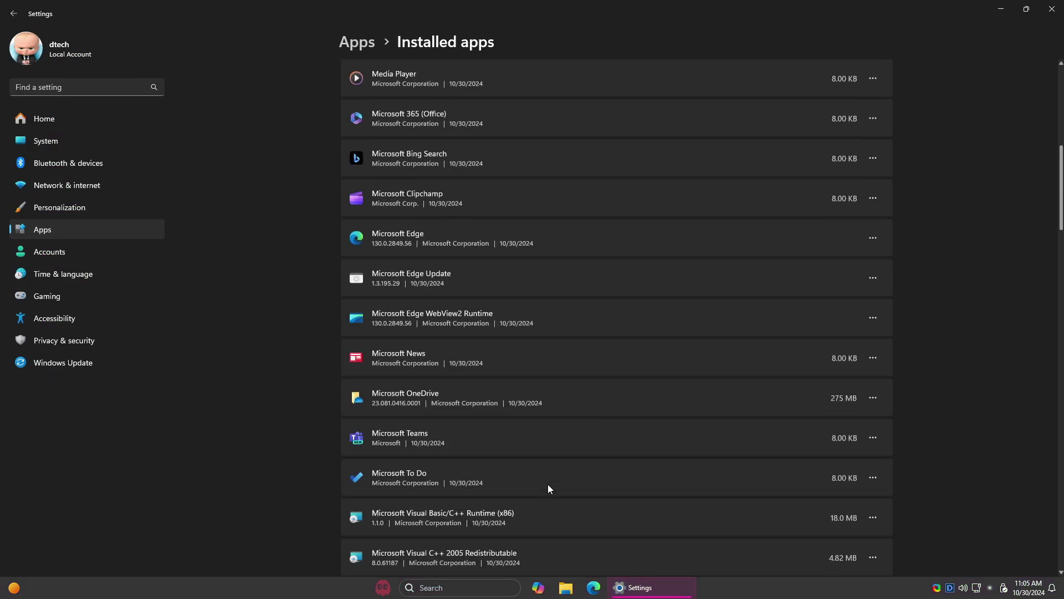
scroll(548, 486, "down", 5)
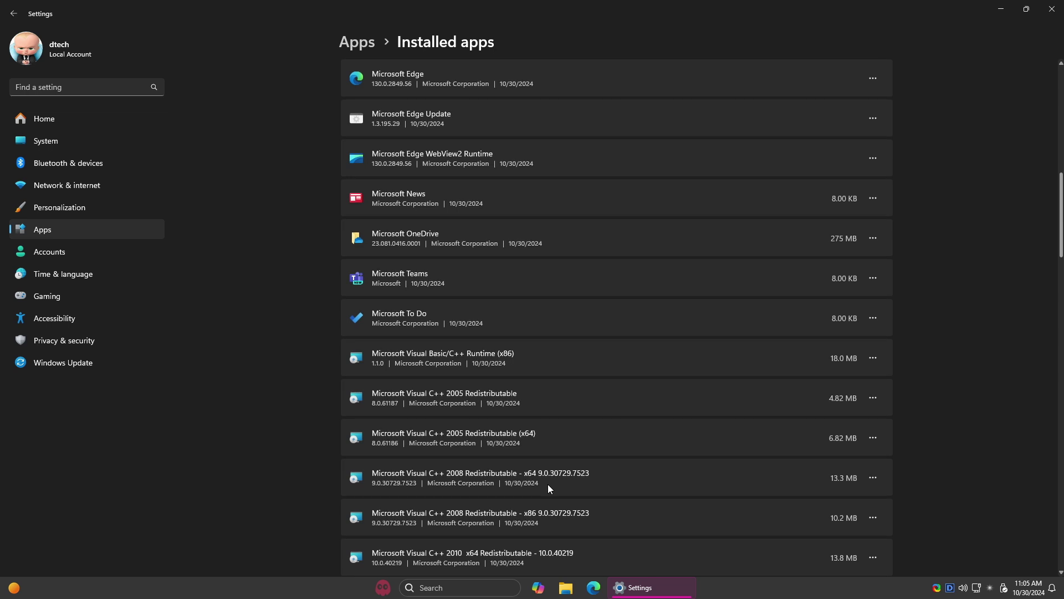
scroll(548, 487, "up", 12)
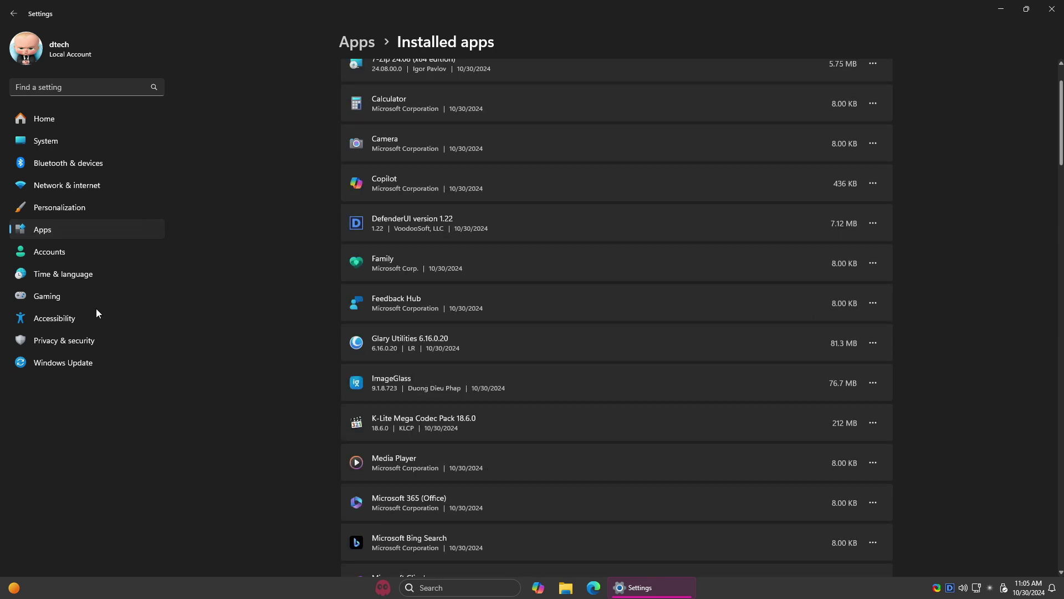
Check for new updates in Windows Update and close Settings.
left_click(60, 363)
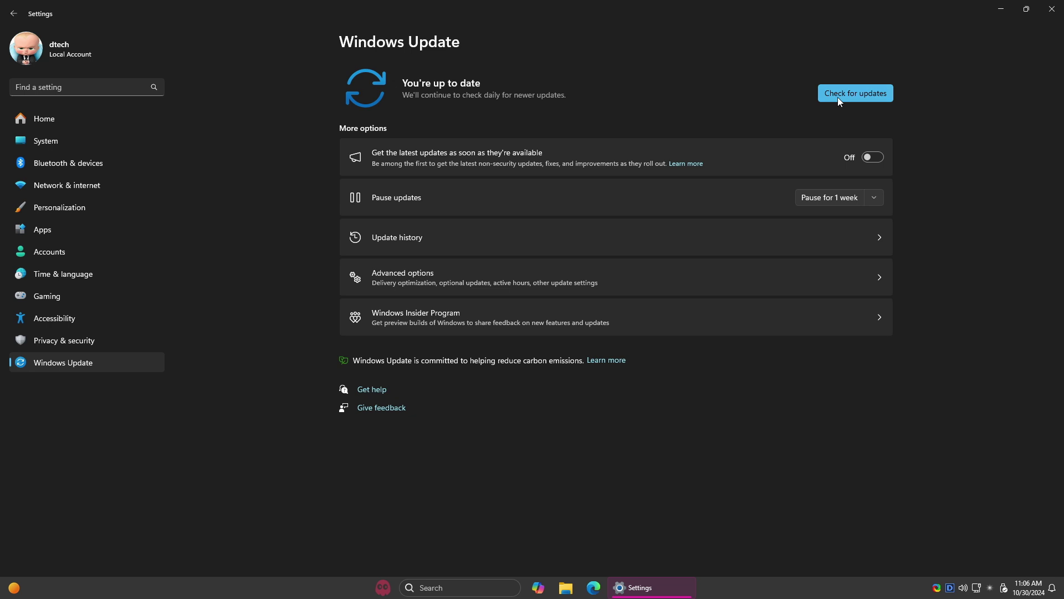
left_click(838, 98)
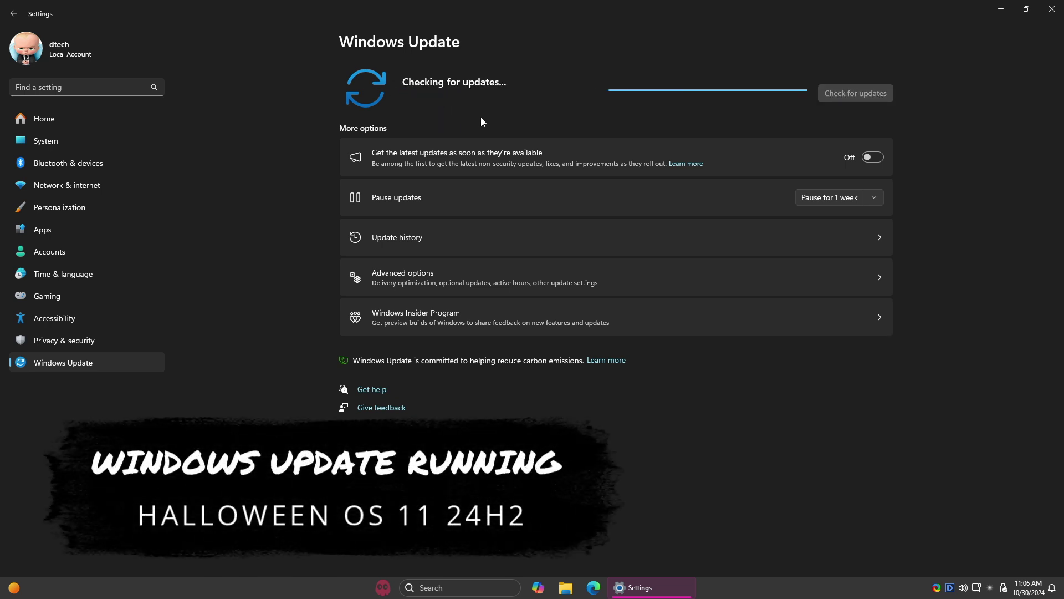
left_click(1052, 9)
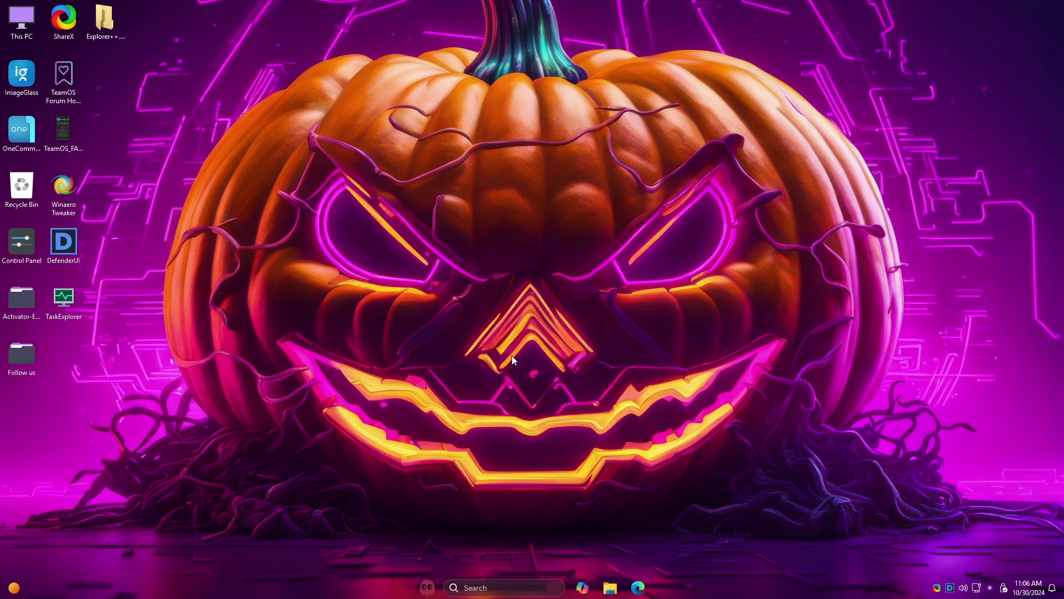
Launch Microsoft Edge, go through its first-run setup screens and close the theme customization welcome page.
left_click(637, 589)
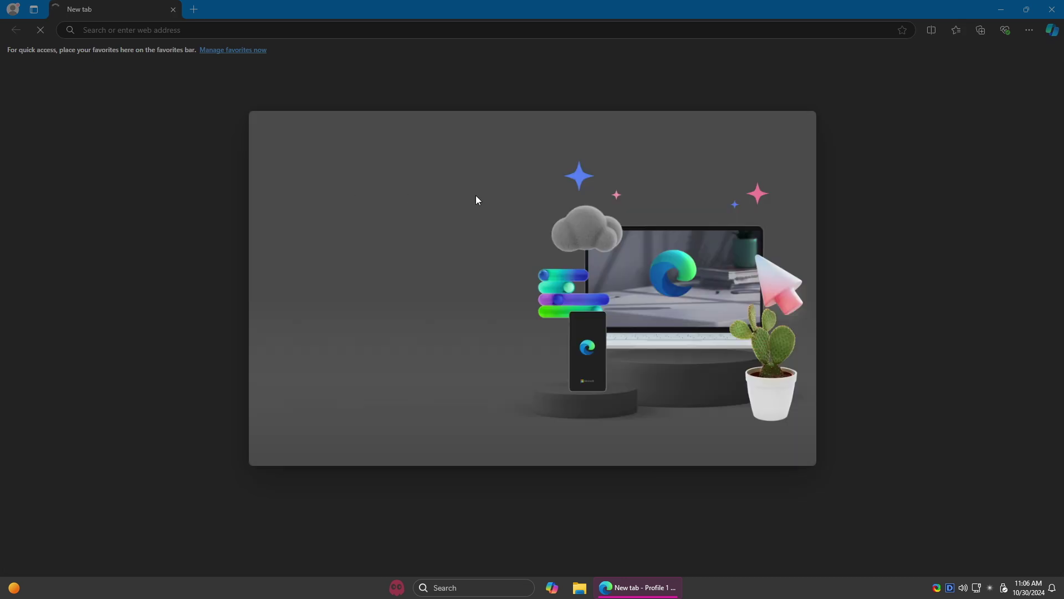
left_click(394, 403)
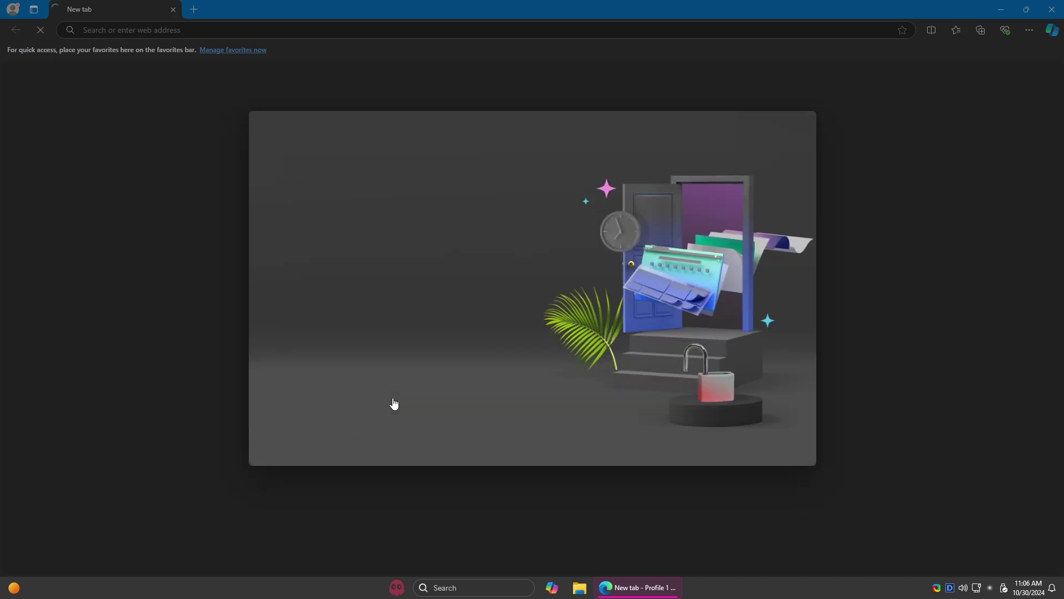
left_click(352, 407)
left_click(356, 403)
left_click(411, 408)
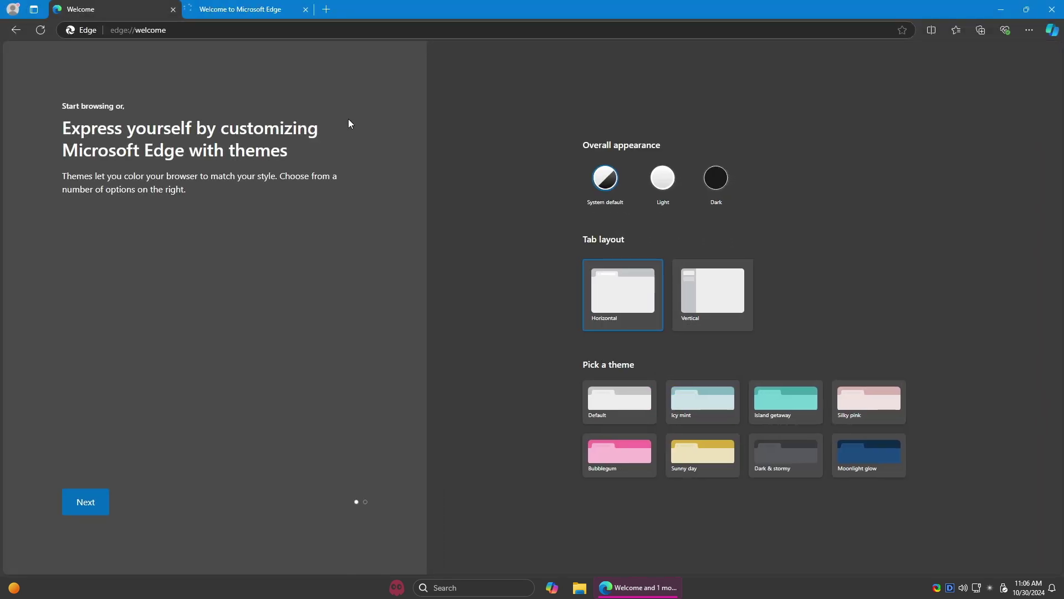
left_click(172, 10)
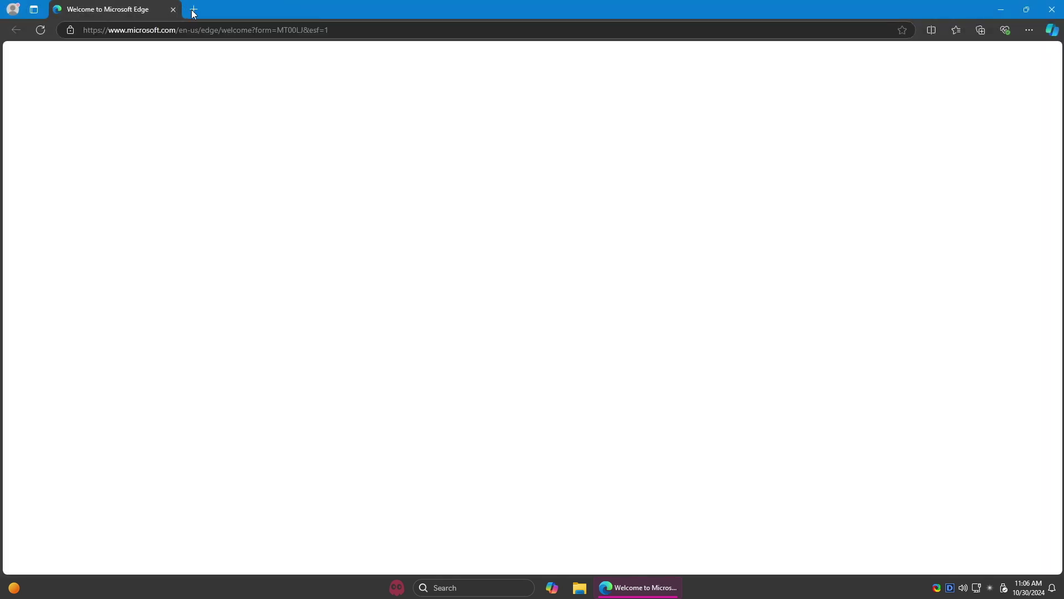
Find YouTube from a new browser tab, open its website and close the leftover welcome and search tabs.
left_click(192, 11)
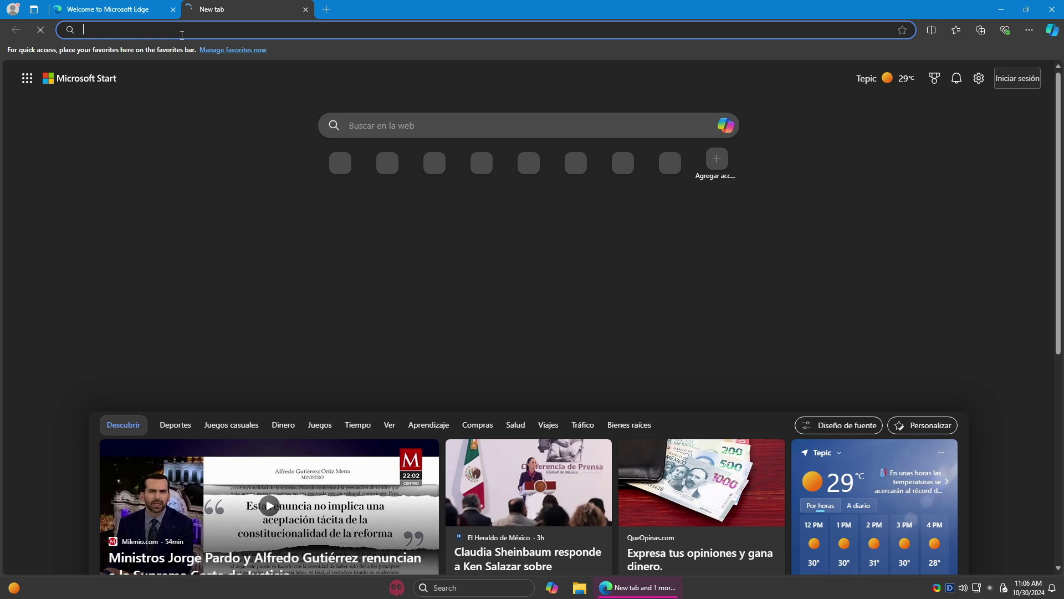
type("youtu")
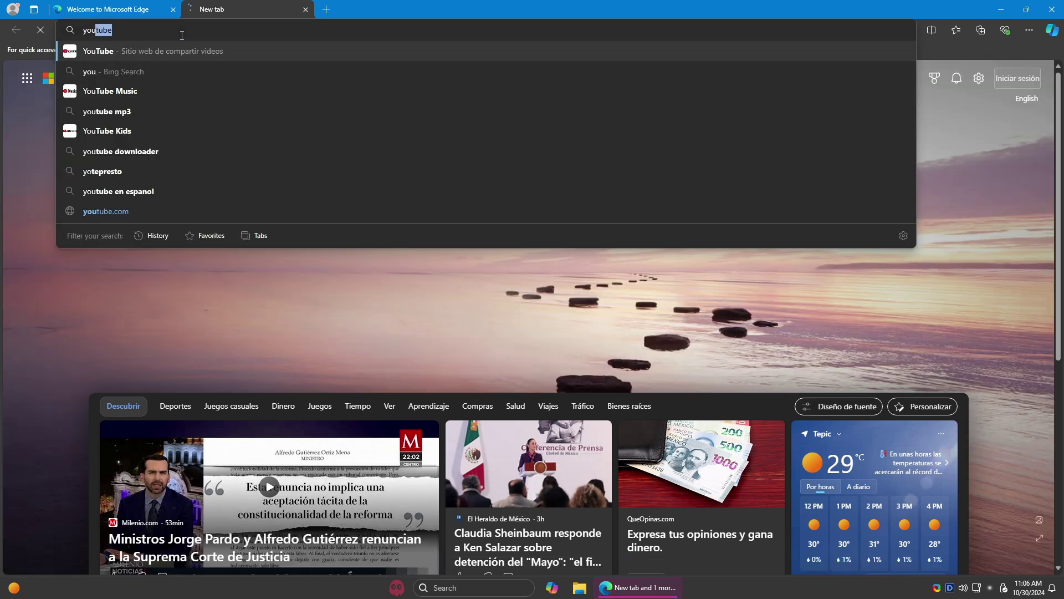
left_click(160, 51)
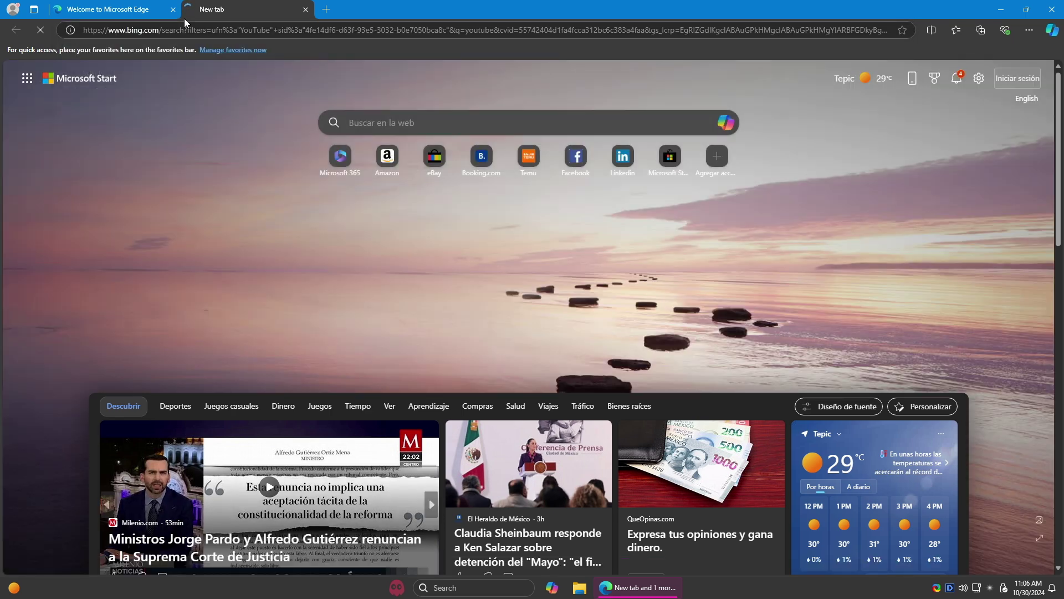
left_click(172, 10)
left_click(135, 173)
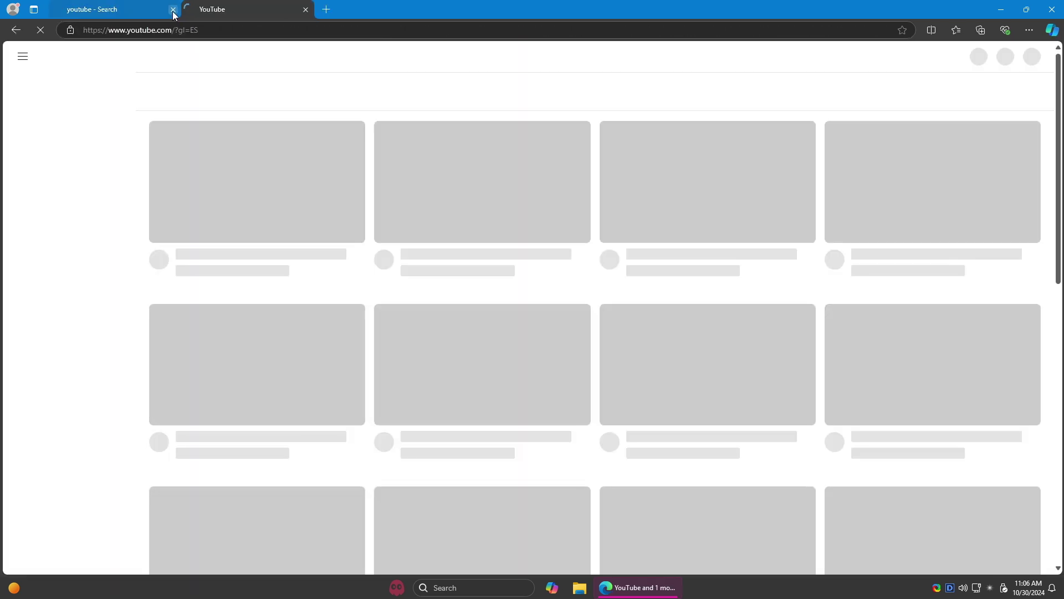
left_click(173, 10)
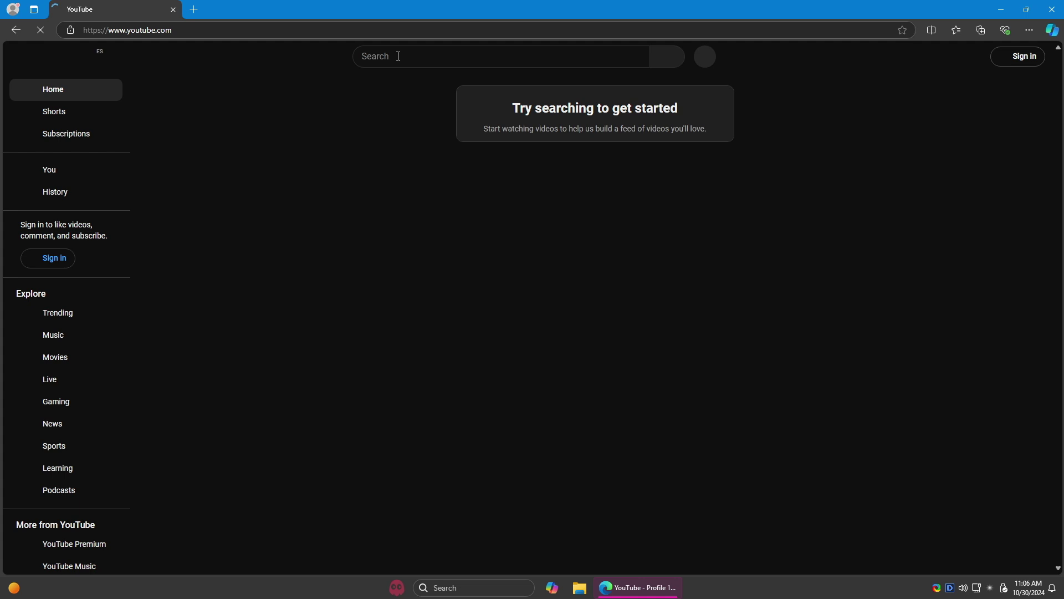
Search YouTube for "dtech usb english".
left_click(398, 56)
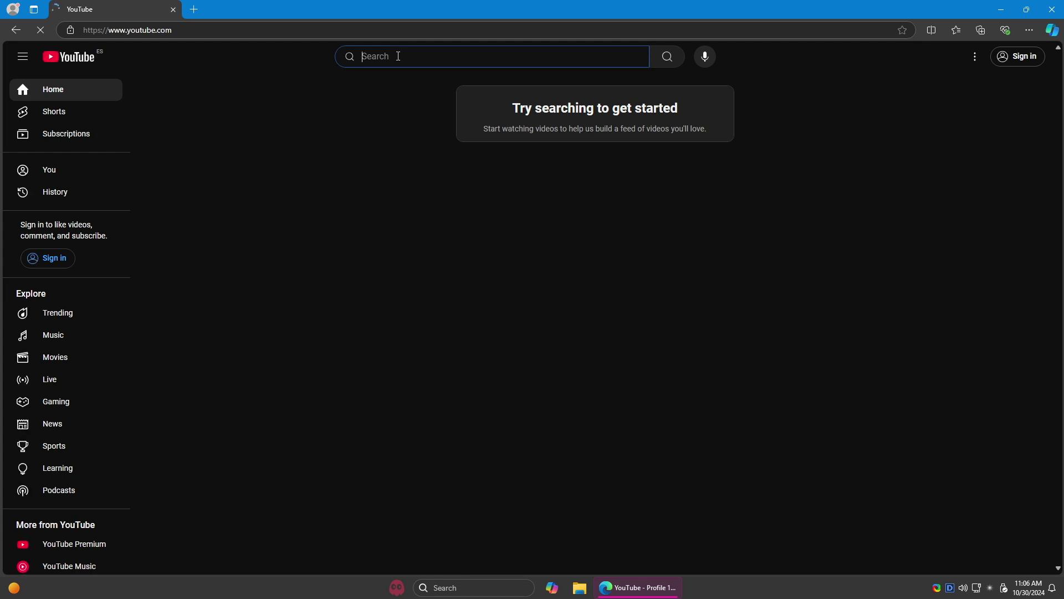
type("dtech usb english")
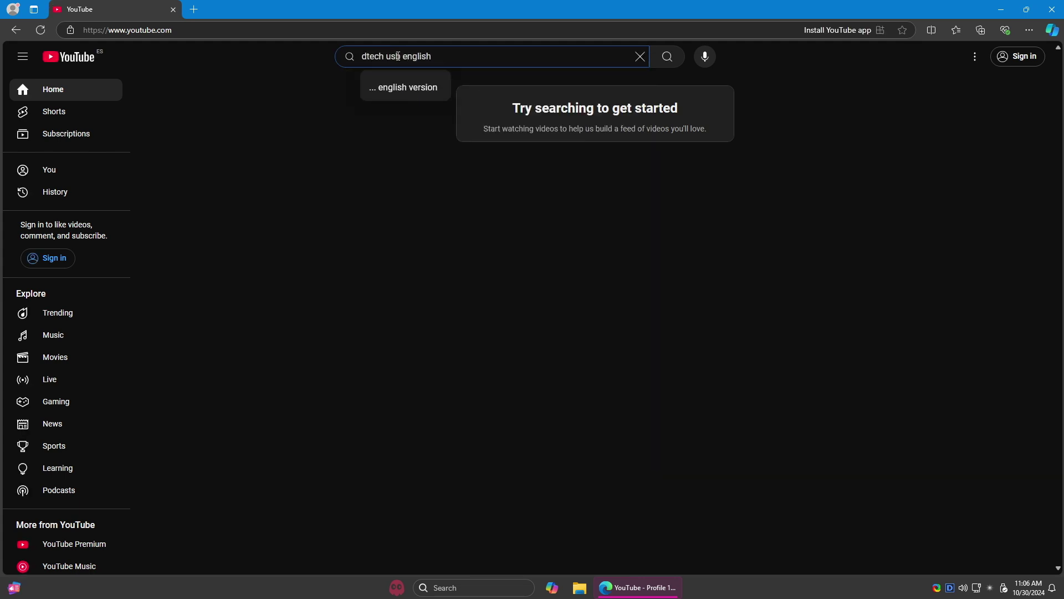
key("Return")
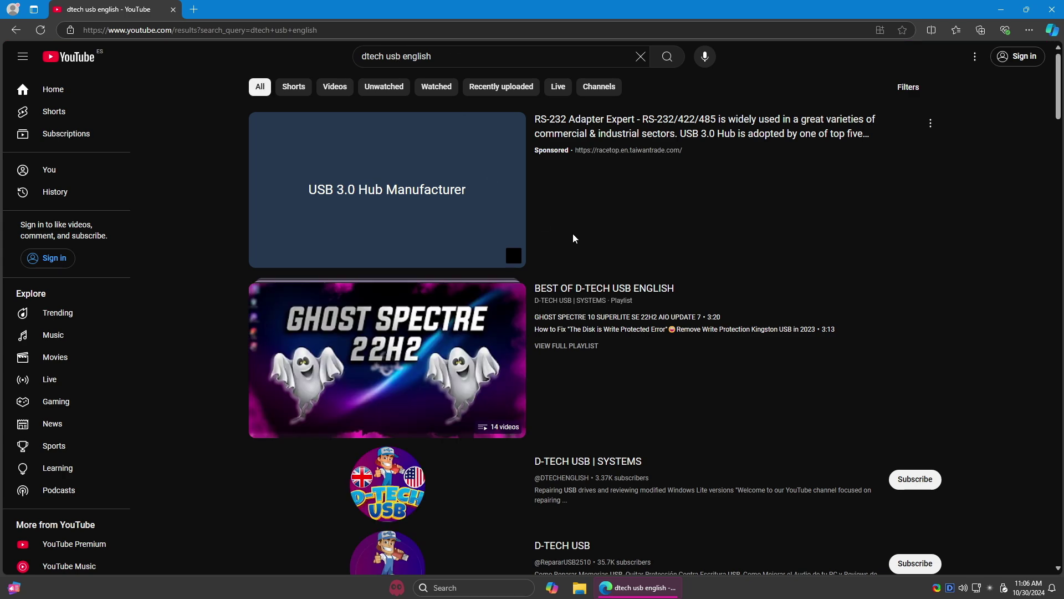
Open the D-TECH USB | SYSTEMS channel from the search results and look through its home page.
left_click(562, 462)
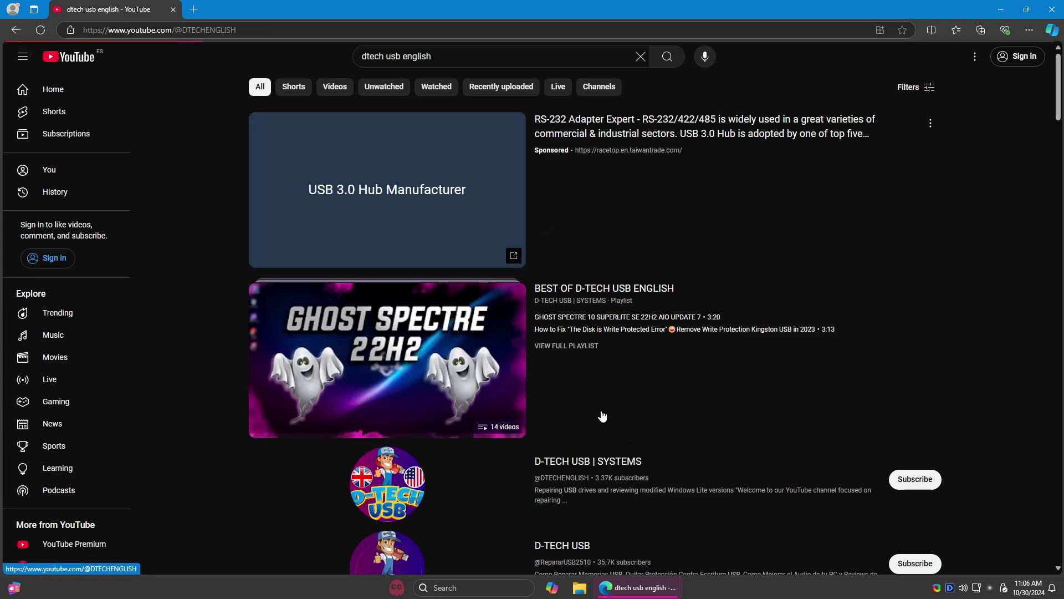
scroll(626, 386, "down", 3)
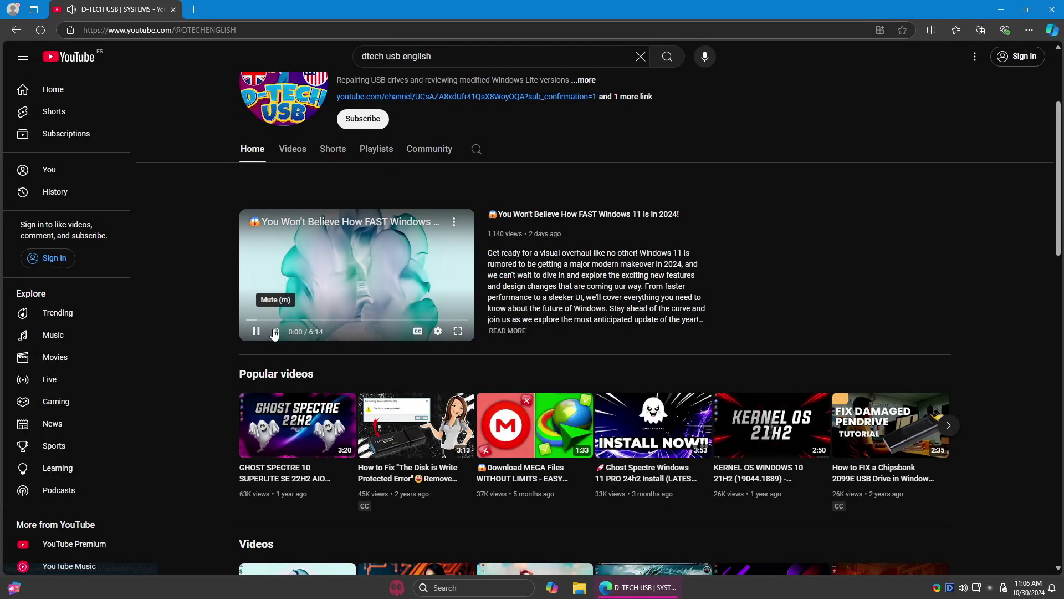
scroll(480, 341, "down", 20)
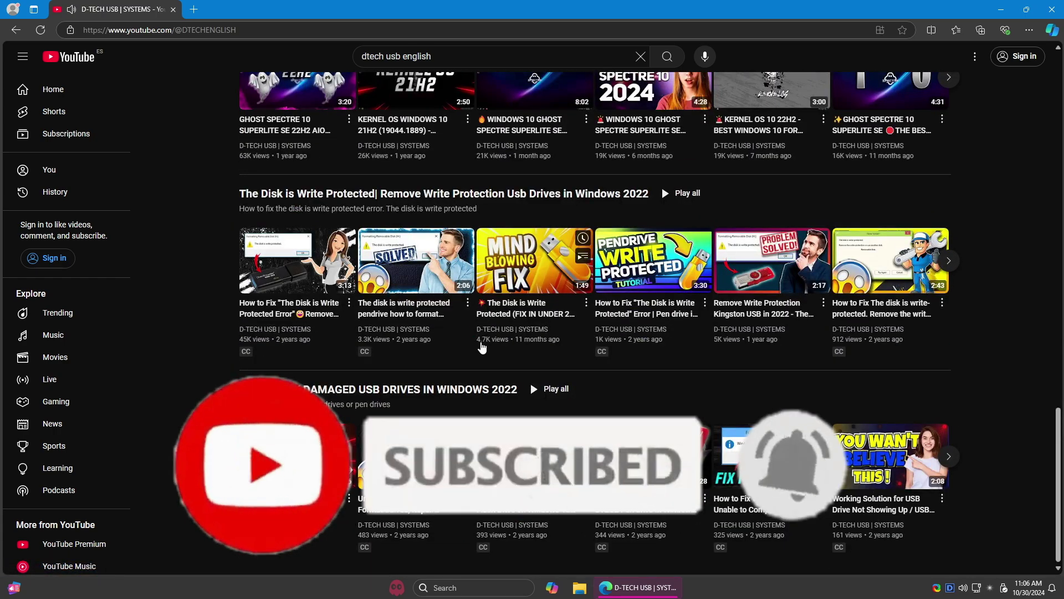
scroll(480, 341, "up", 18)
scroll(481, 346, "up", 7)
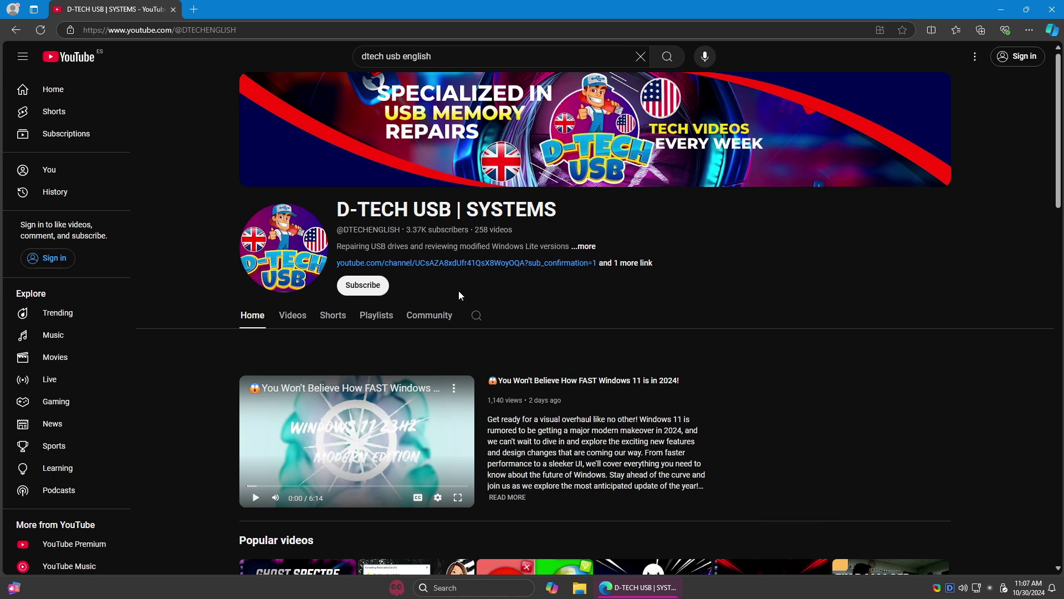
Search for "pexels" in a new browser tab, open the Pexels website and browse its free stock photos.
left_click(195, 9)
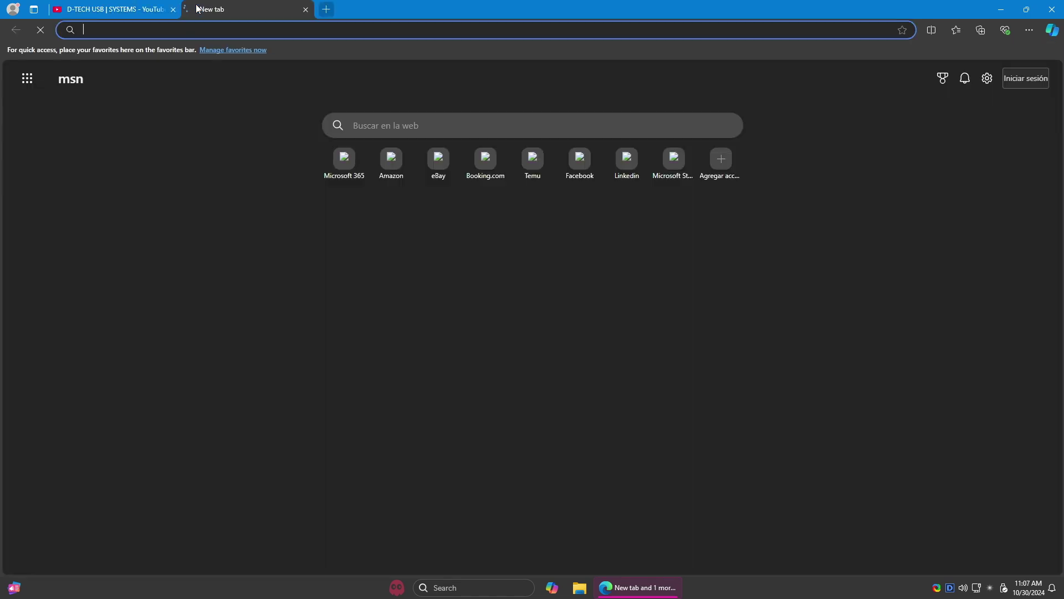
type("pexels")
key("Return")
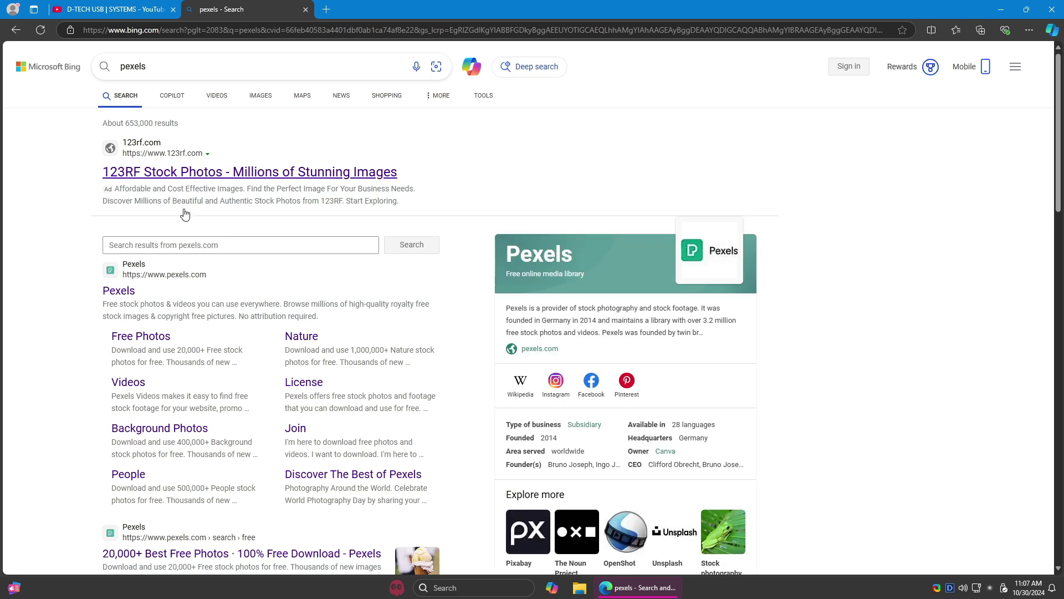
left_click(122, 293)
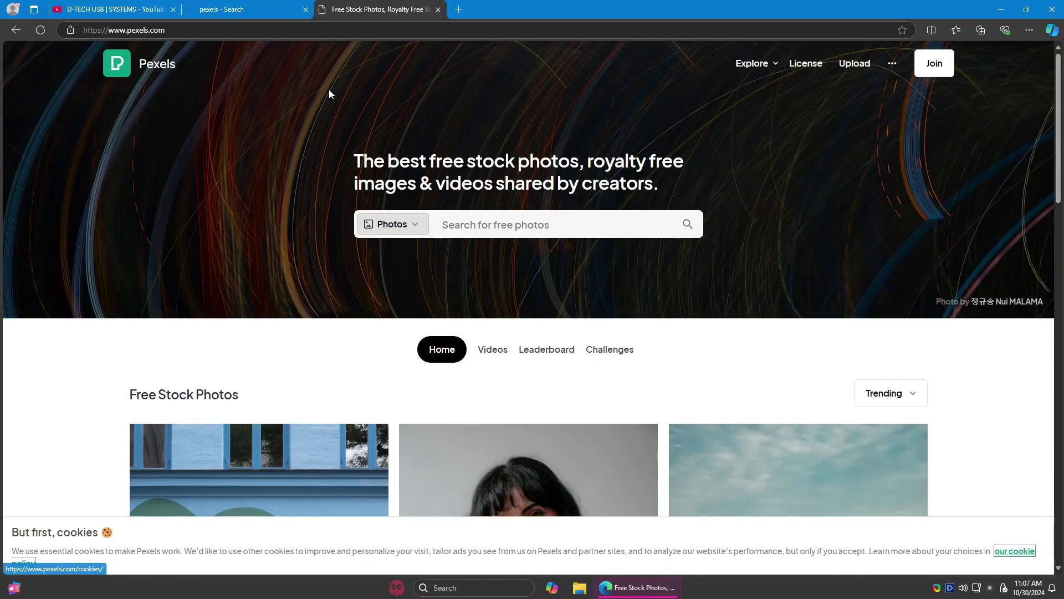
scroll(466, 239, "down", 20)
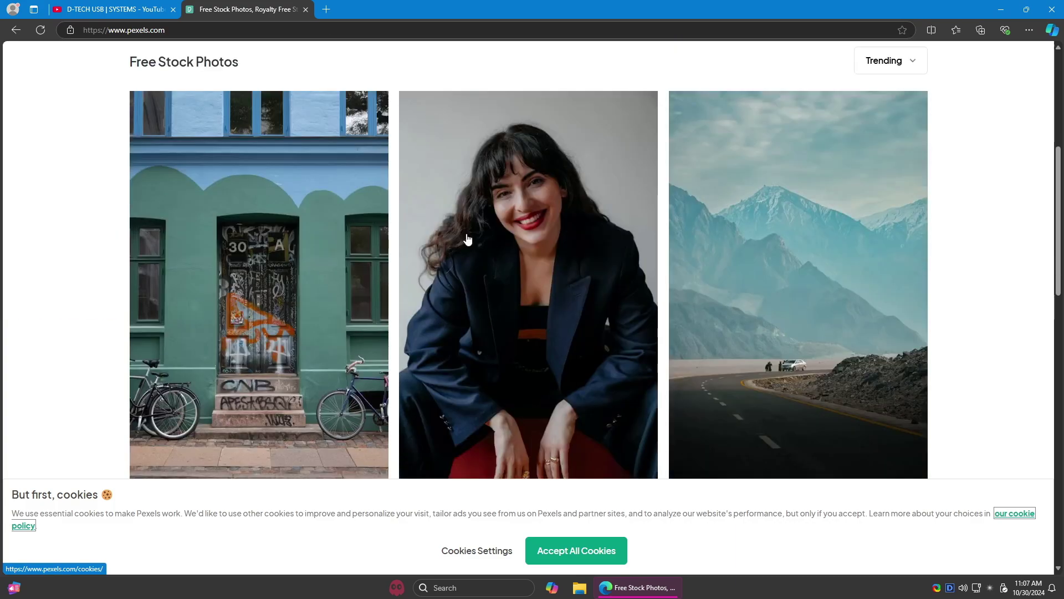
scroll(499, 248, "down", 8)
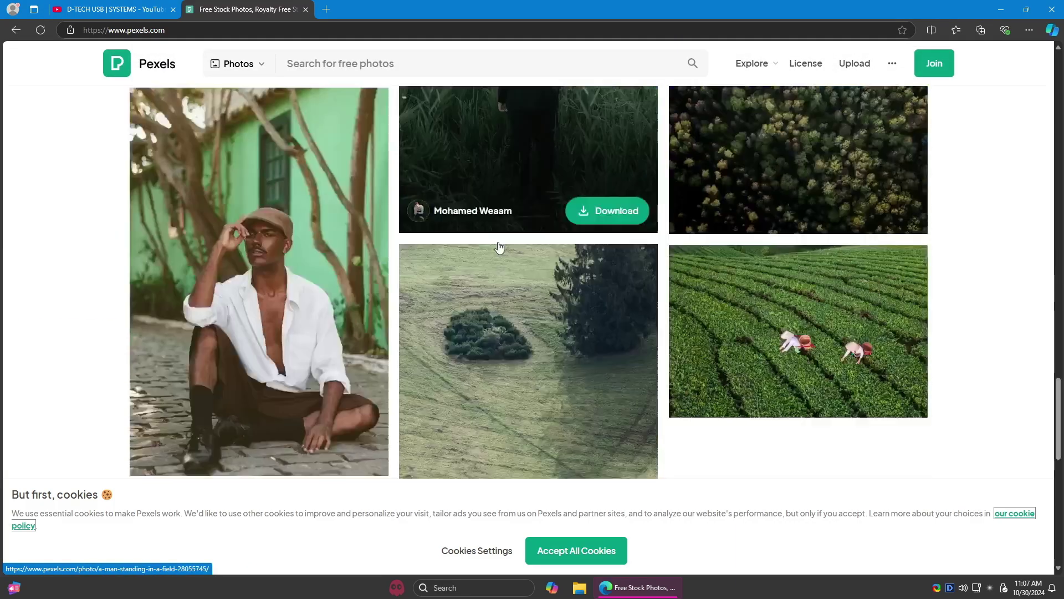
scroll(499, 248, "up", 15)
scroll(498, 248, "up", 2)
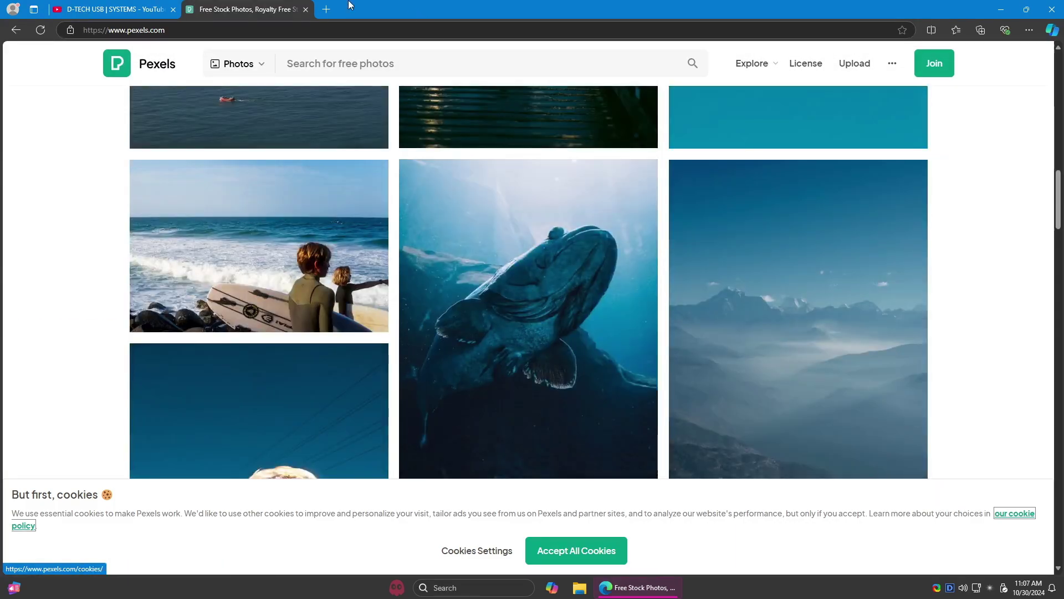
Search for "audionautix" in a new browser tab, open the AudionautiX website, close the leftover search tab and look through its home page.
left_click(327, 11)
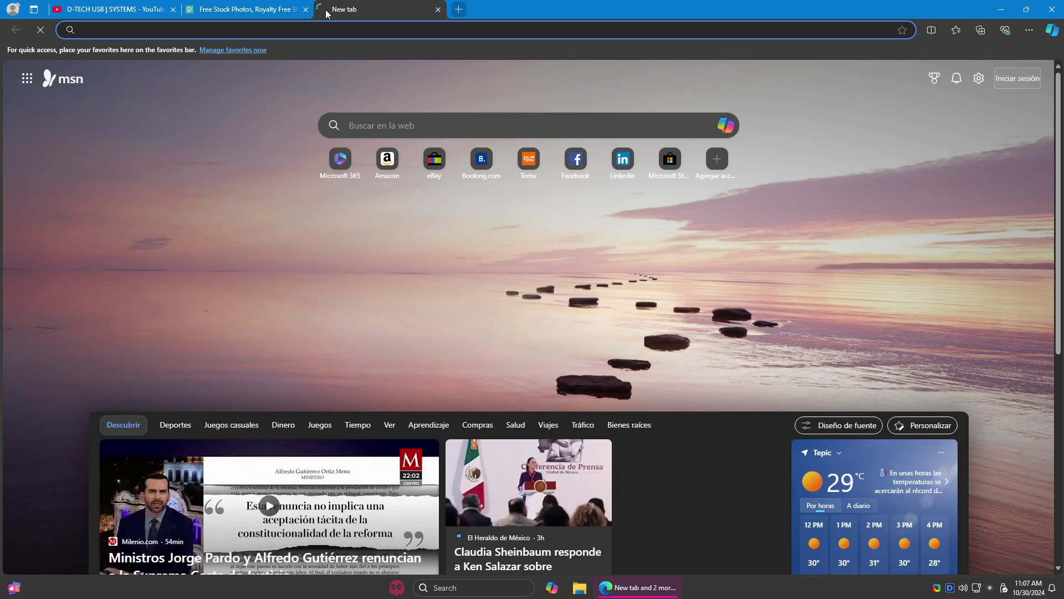
type("audionautix")
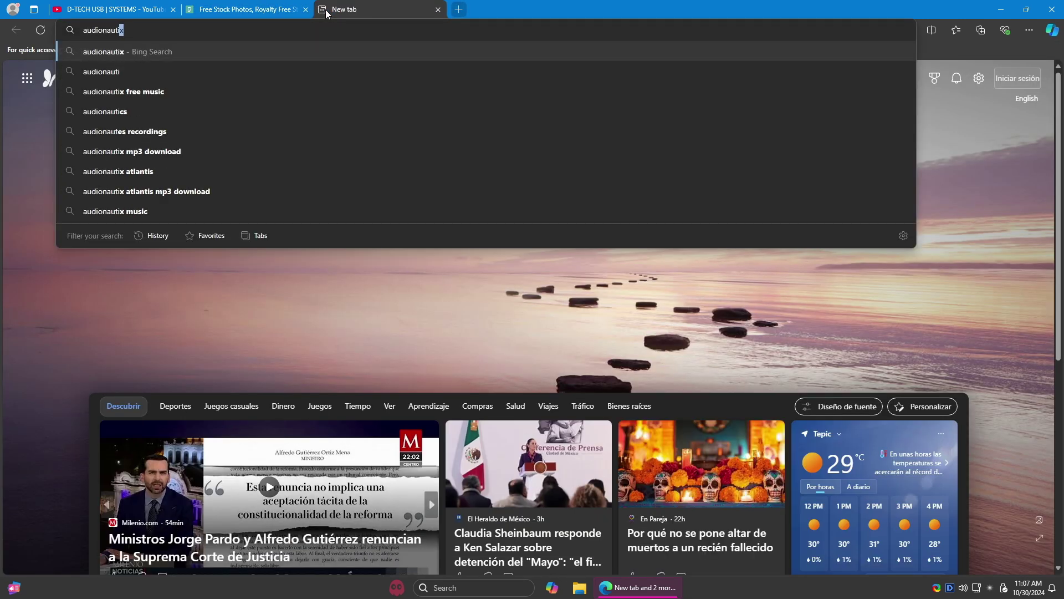
left_click(104, 52)
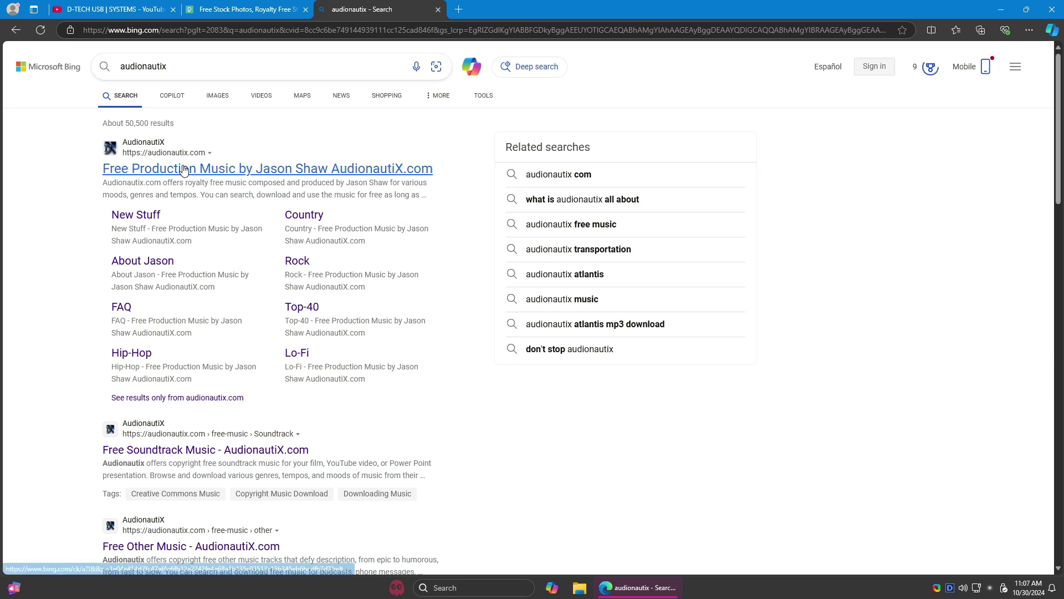
left_click(185, 169)
left_click(438, 9)
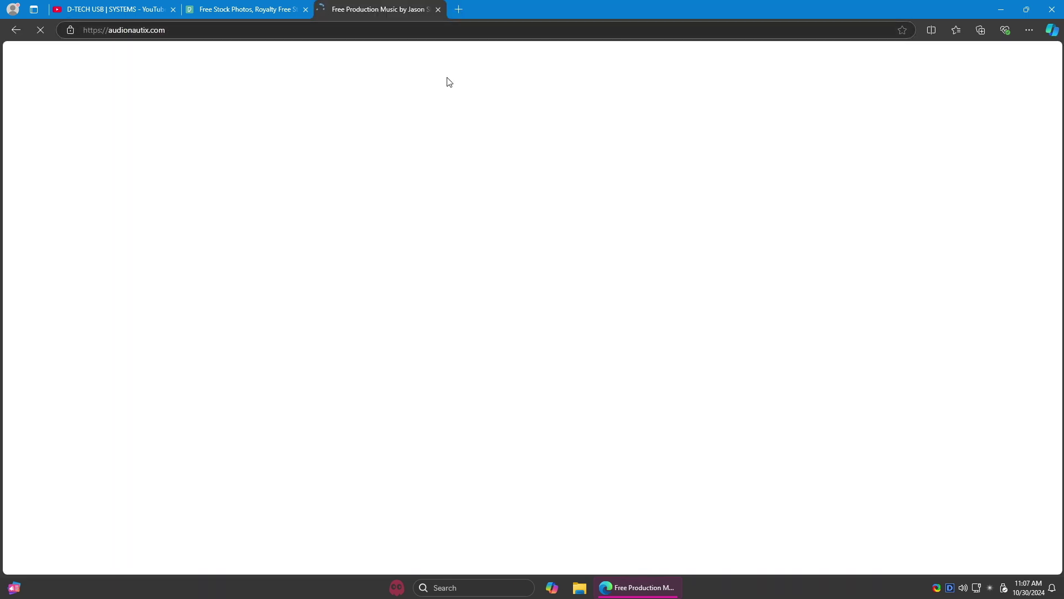
scroll(573, 205, "down", 12)
scroll(564, 204, "up", 15)
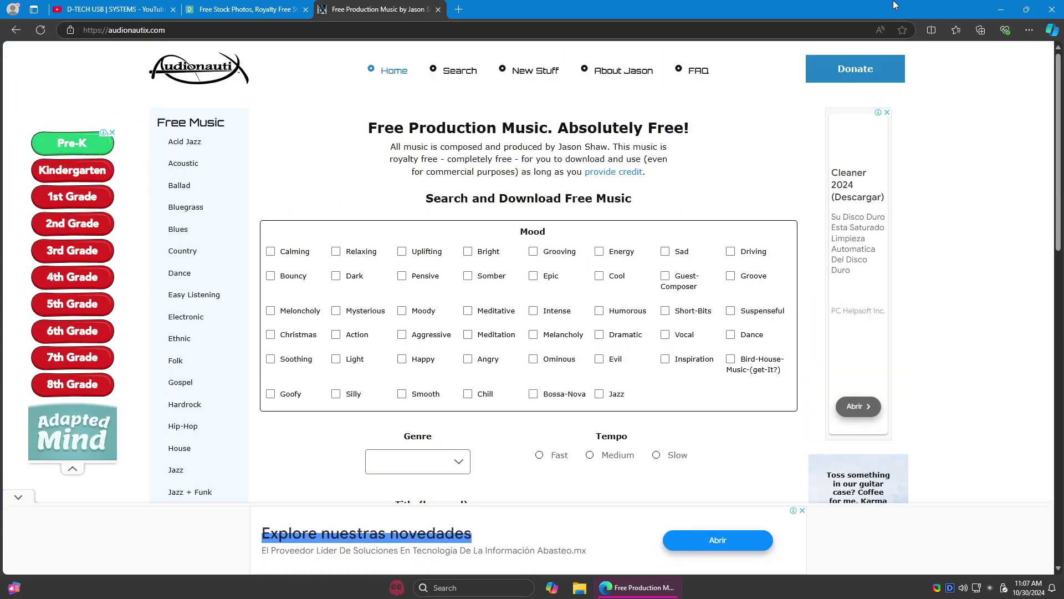
Minimize the browser window and open Settings from the taskbar.
left_click(1000, 10)
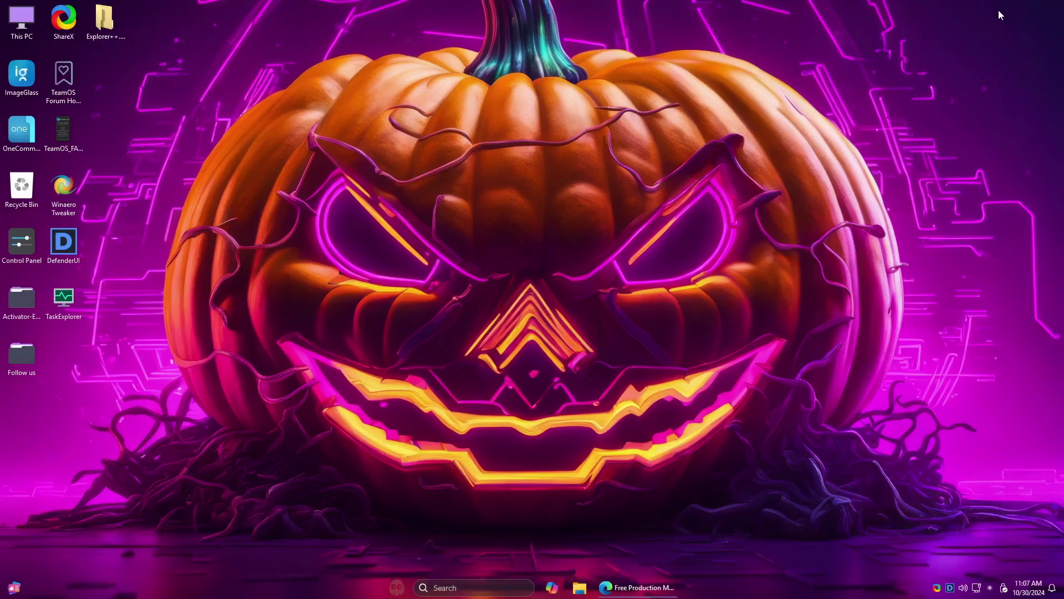
right_click(758, 587)
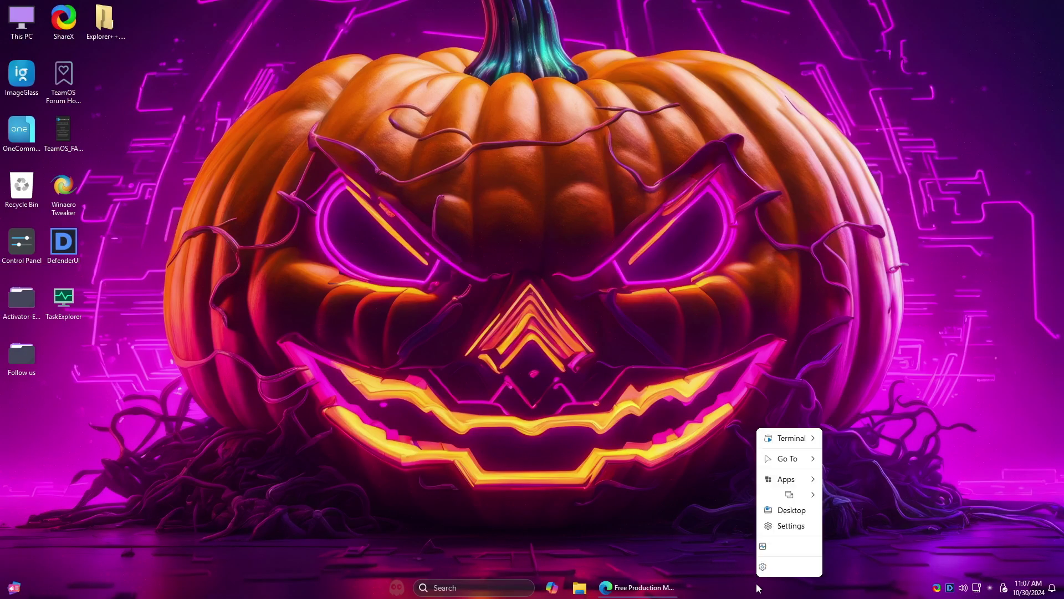
left_click(788, 527)
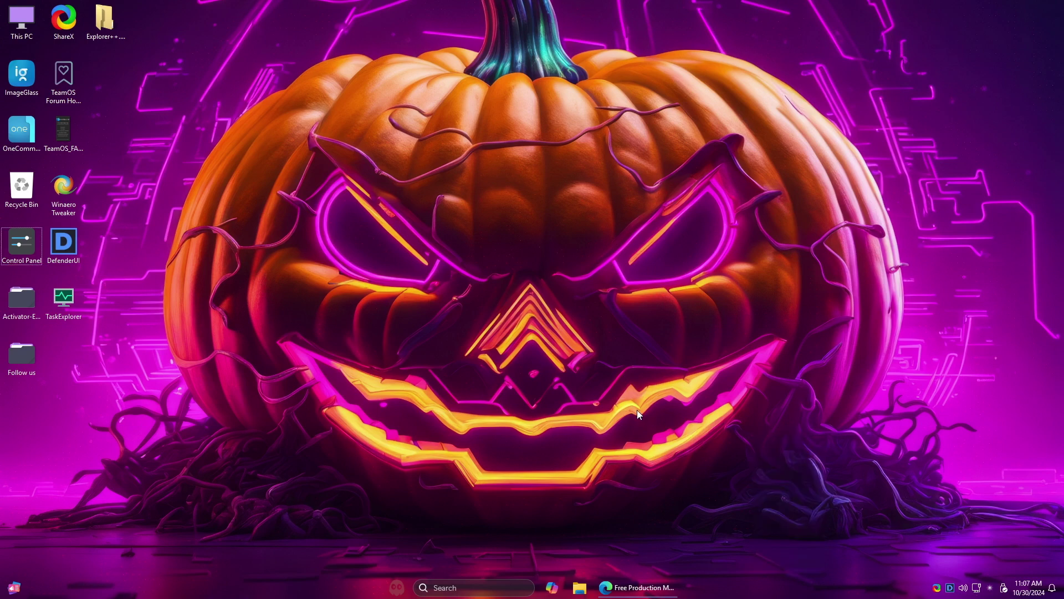